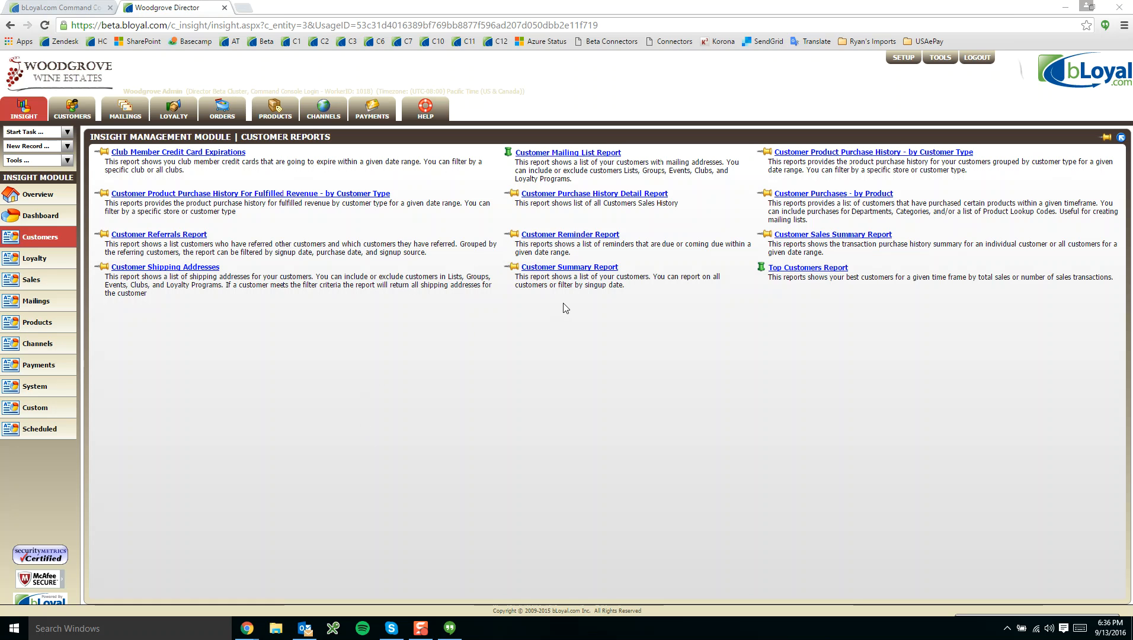
Open the Customer Summary Report and set its Customer Created - Date parameter to Current Year.
{"action": "left_click_drag", "start_coordinate": [627, 287], "coordinate": [513, 276]}
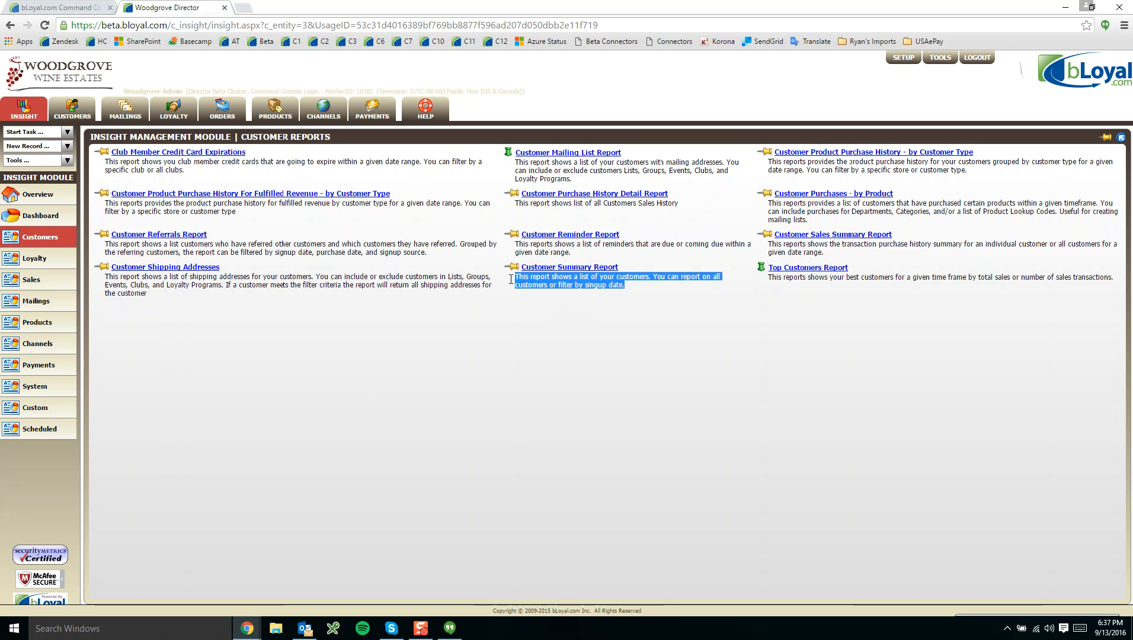
{"action": "left_click", "coordinate": [546, 319]}
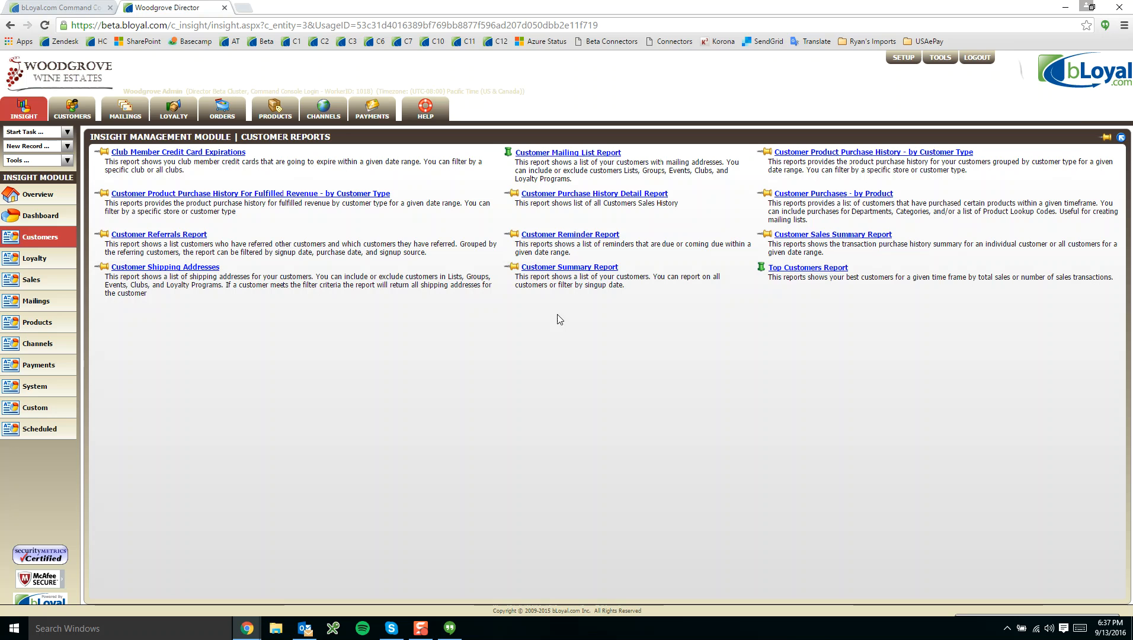
{"action": "left_click", "coordinate": [569, 267]}
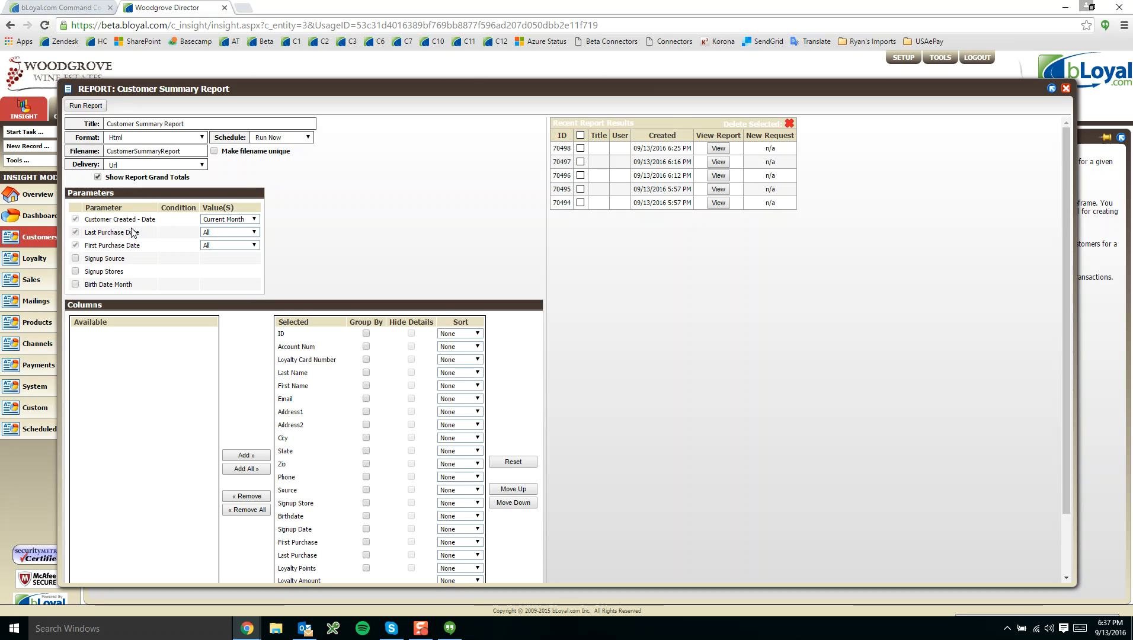
{"action": "left_click", "coordinate": [259, 221]}
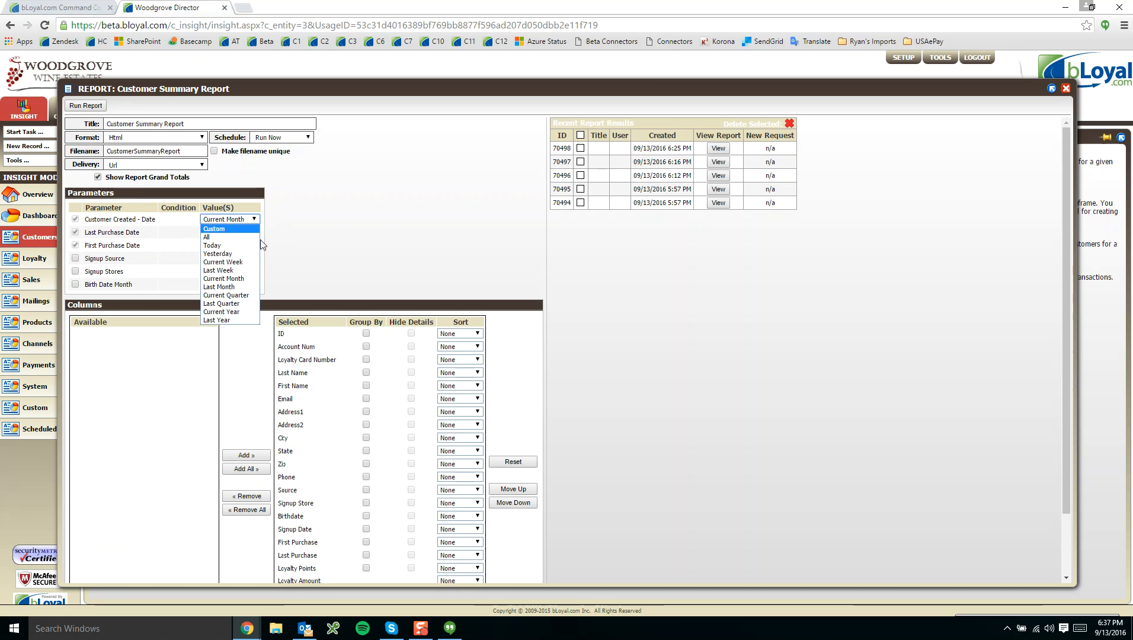
{"action": "left_click", "coordinate": [231, 313]}
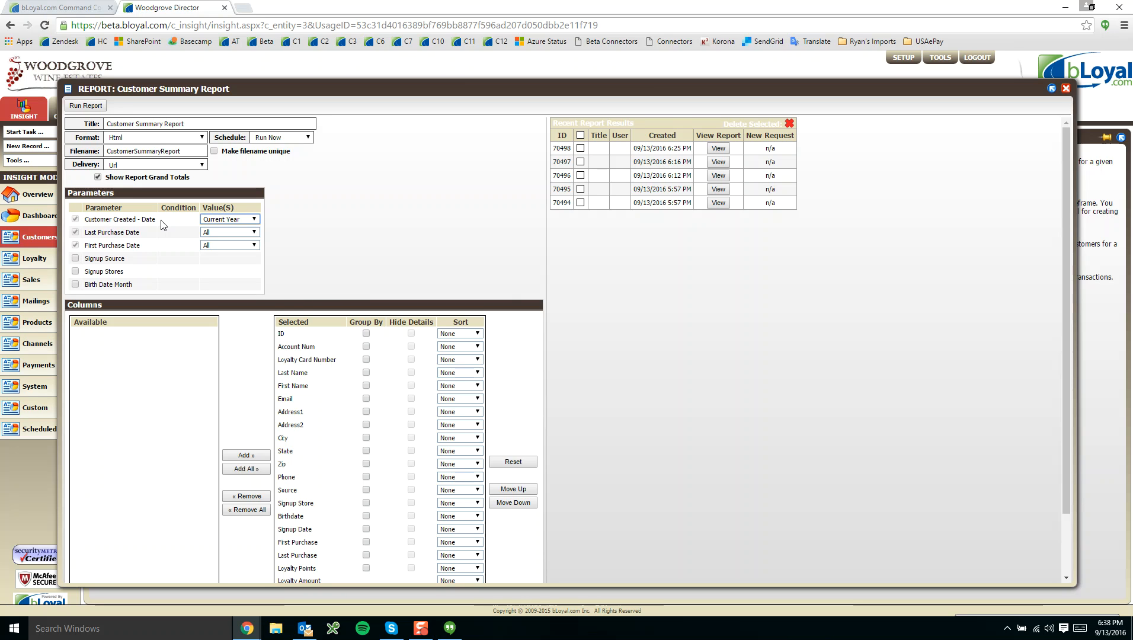
Remove the ID column from the report's selected columns.
{"action": "scroll", "coordinate": [473, 334], "scroll_direction": "down", "scroll_amount": 2}
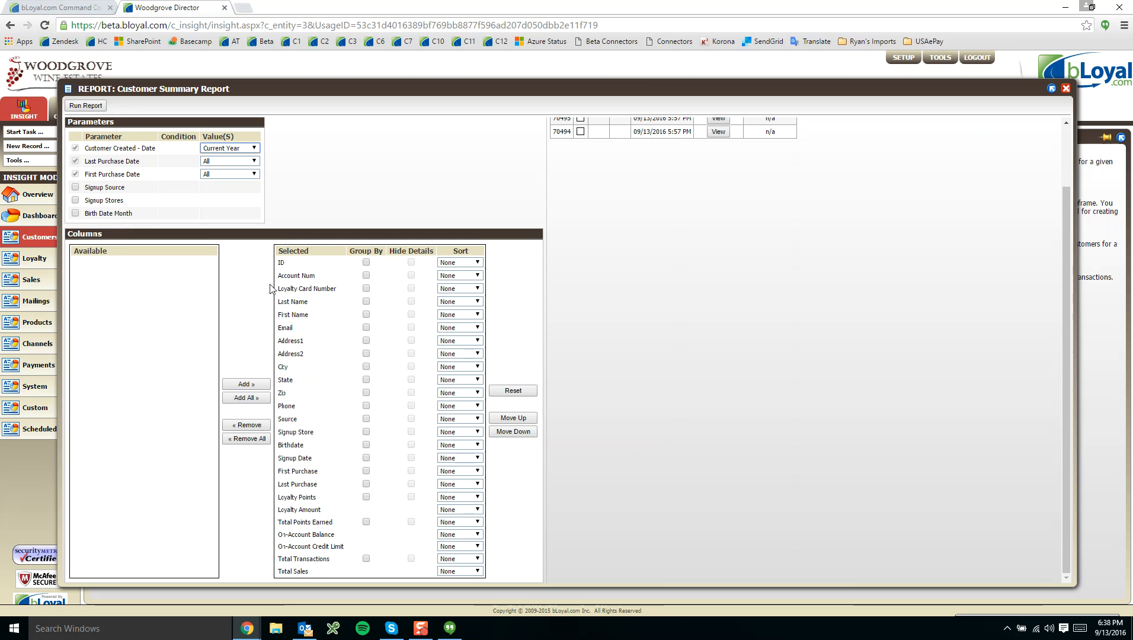
{"action": "left_click", "coordinate": [296, 263]}
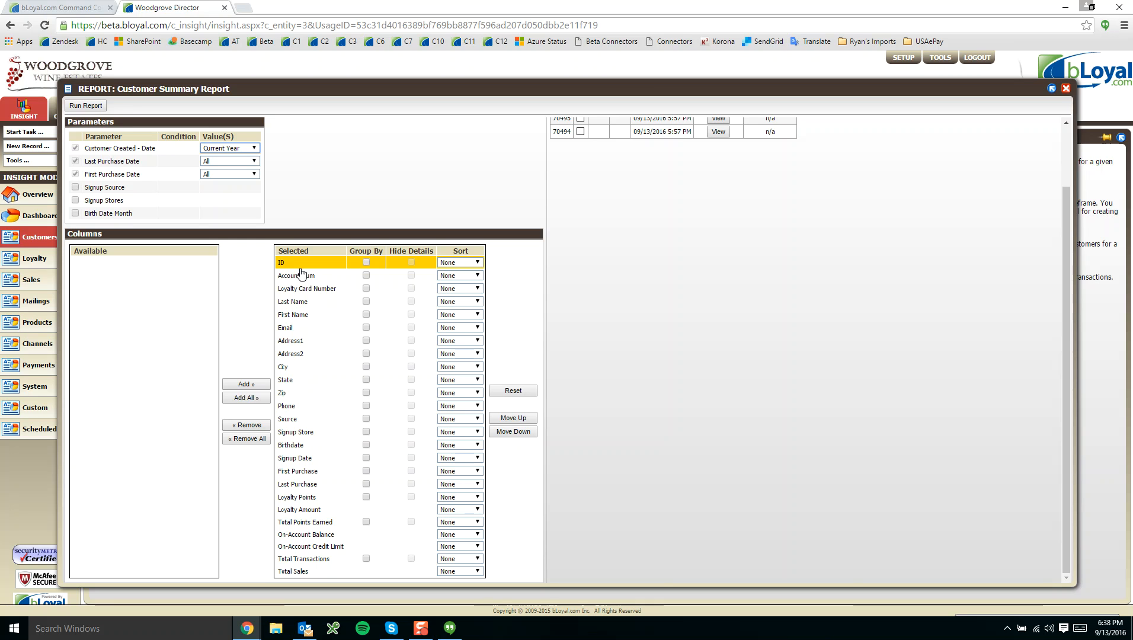
{"action": "left_click", "coordinate": [287, 264]}
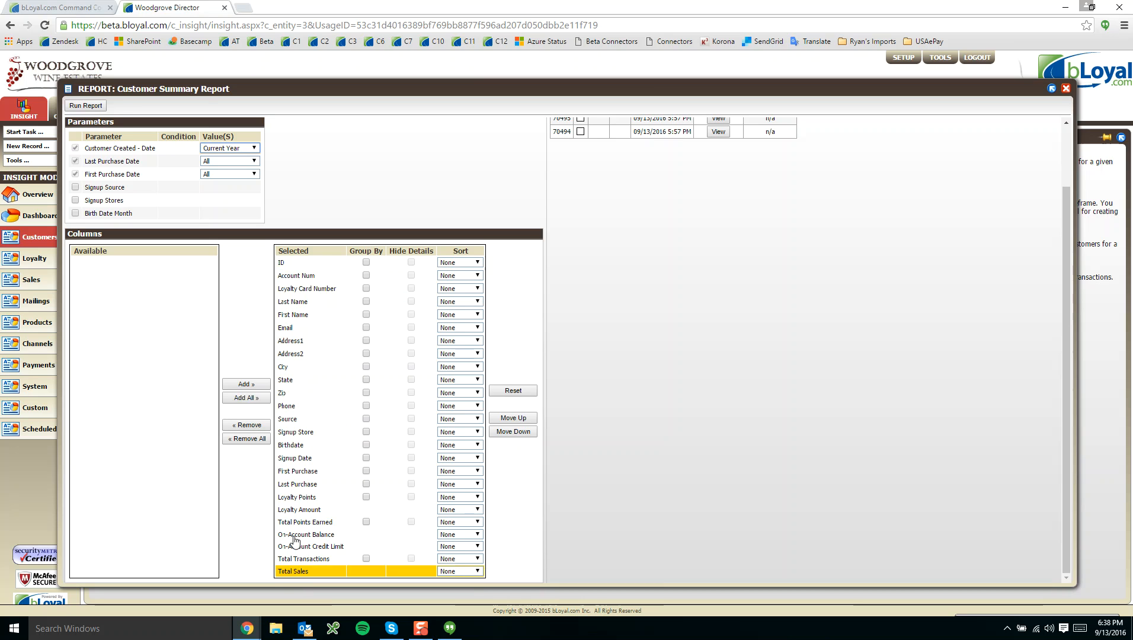
{"action": "left_click", "coordinate": [290, 266]}
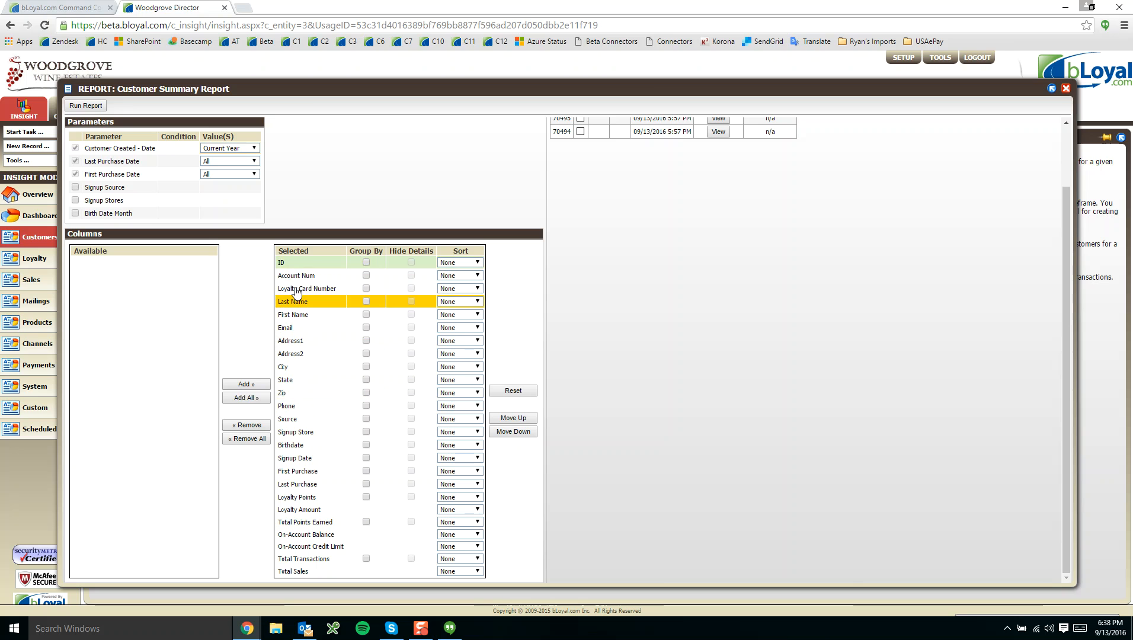
{"action": "left_click", "coordinate": [242, 426]}
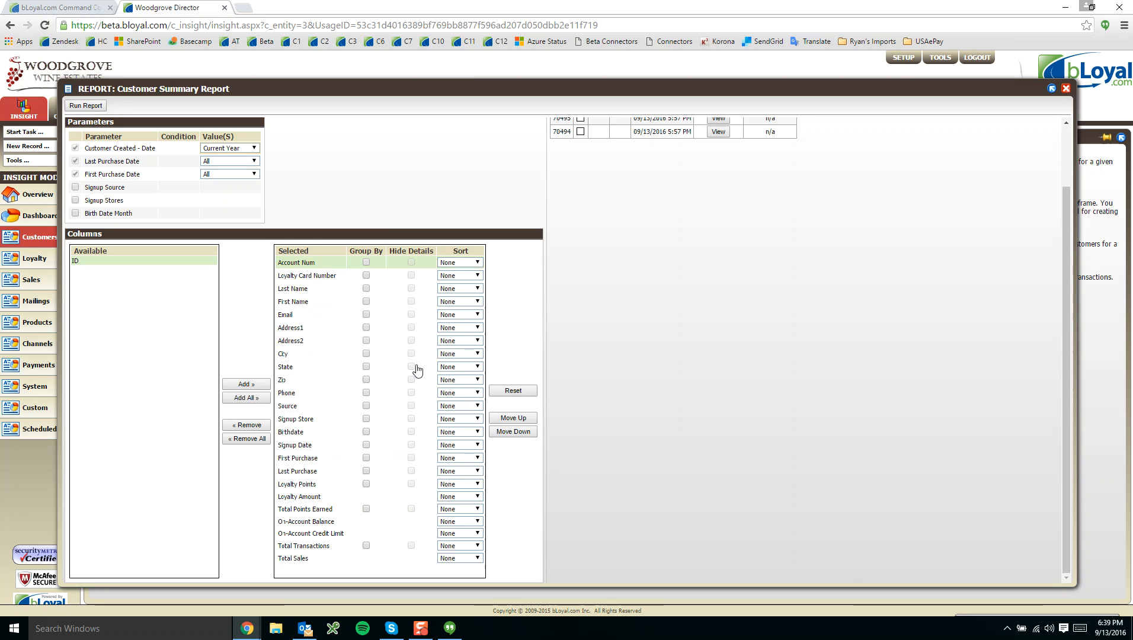
Move the Account Num column down the selected columns to just below Address2.
{"action": "left_click", "coordinate": [524, 434]}
{"action": "left_click", "coordinate": [524, 434]}
{"action": "left_click", "coordinate": [524, 433]}
{"action": "left_click", "coordinate": [524, 433]}
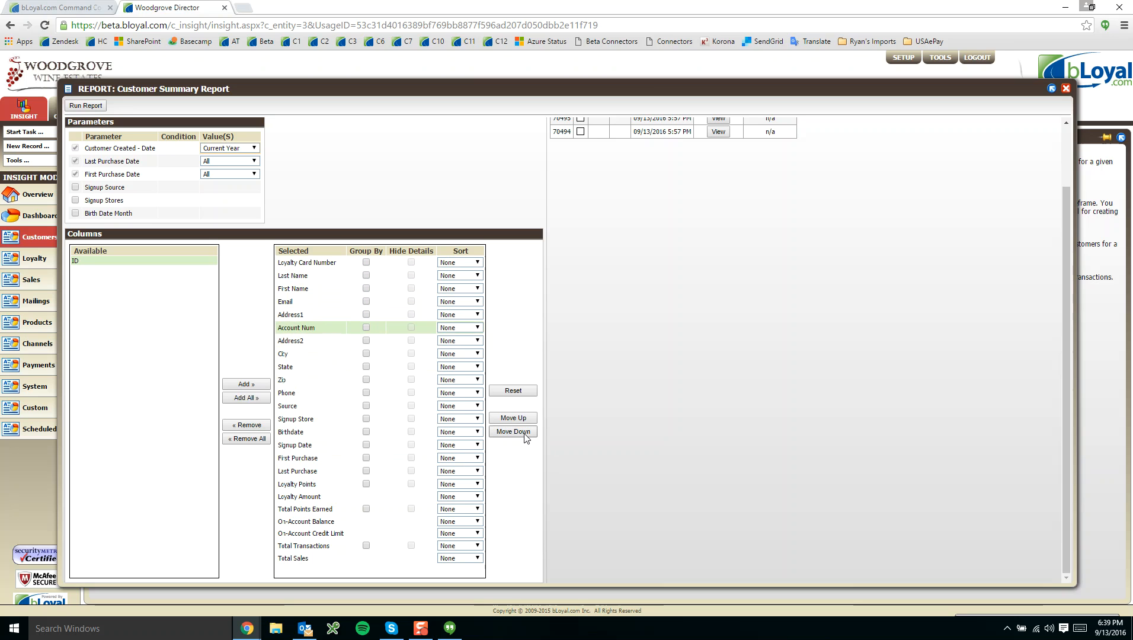
{"action": "left_click", "coordinate": [524, 433]}
{"action": "left_click", "coordinate": [524, 433]}
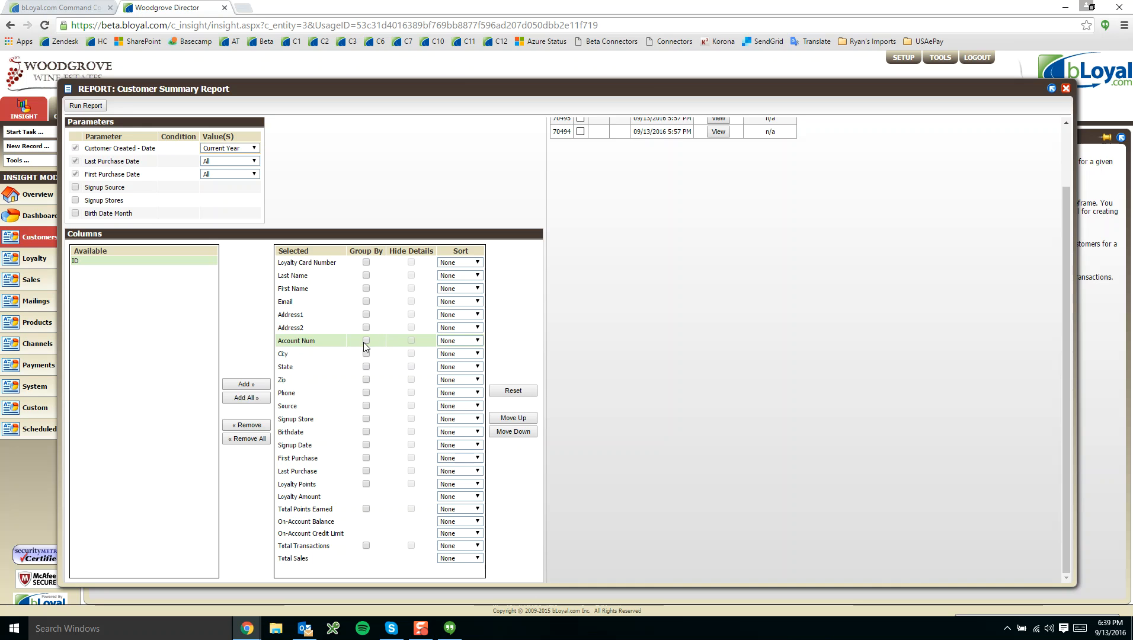
Enable Group By and Hide Details for Loyalty Card Number, check its sort options, and reset all column settings.
{"action": "left_click", "coordinate": [366, 262]}
{"action": "left_click", "coordinate": [412, 262]}
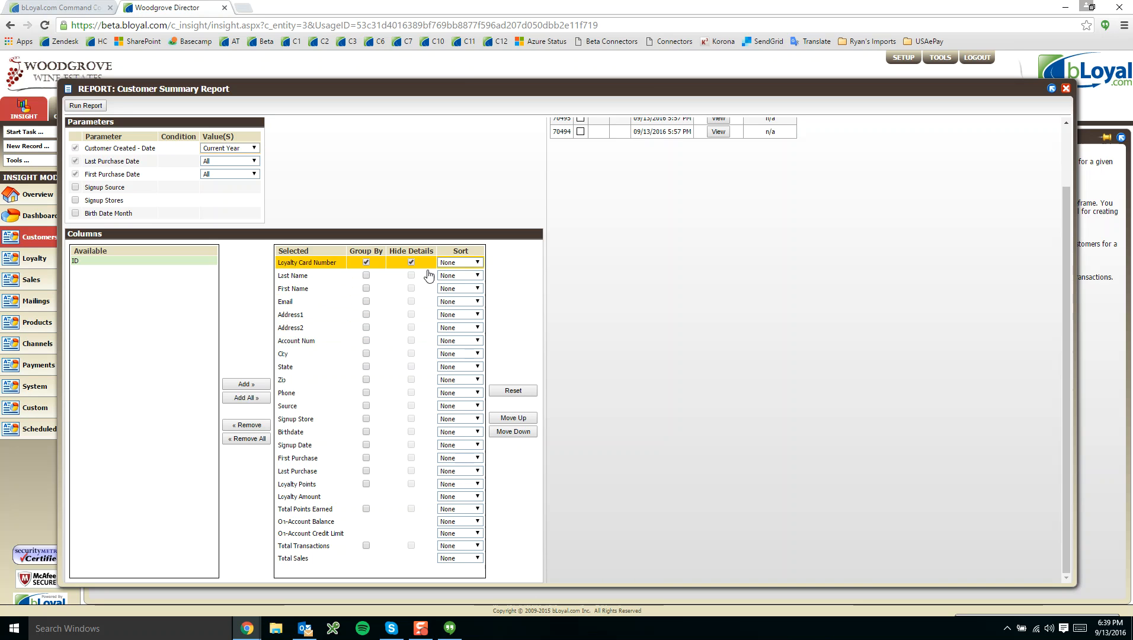
{"action": "left_click", "coordinate": [462, 262]}
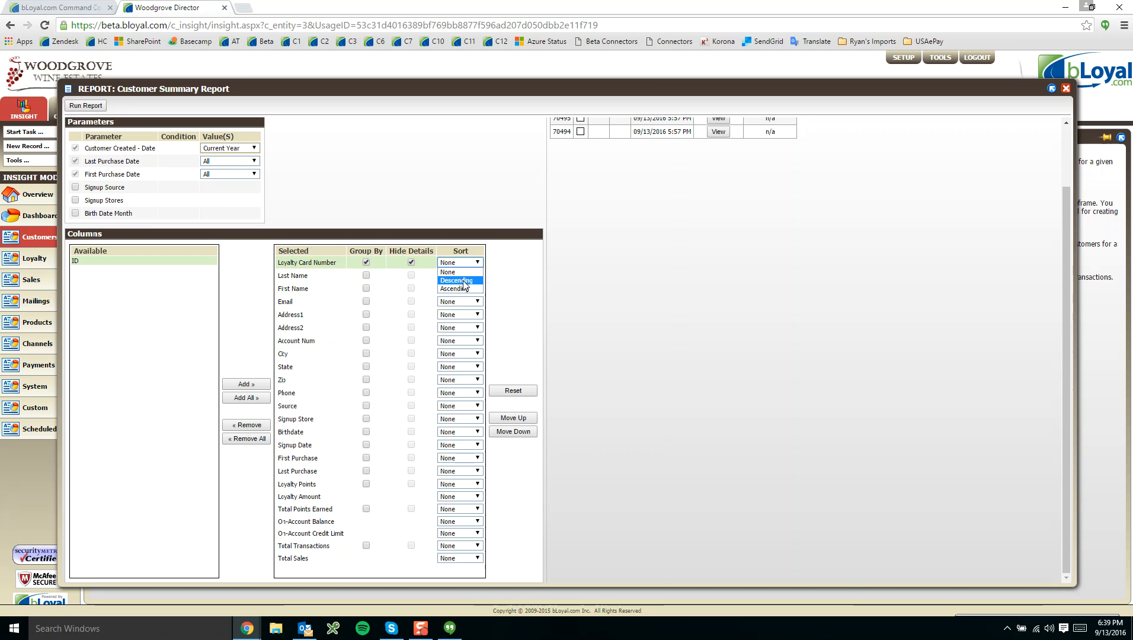
{"action": "left_click", "coordinate": [519, 271]}
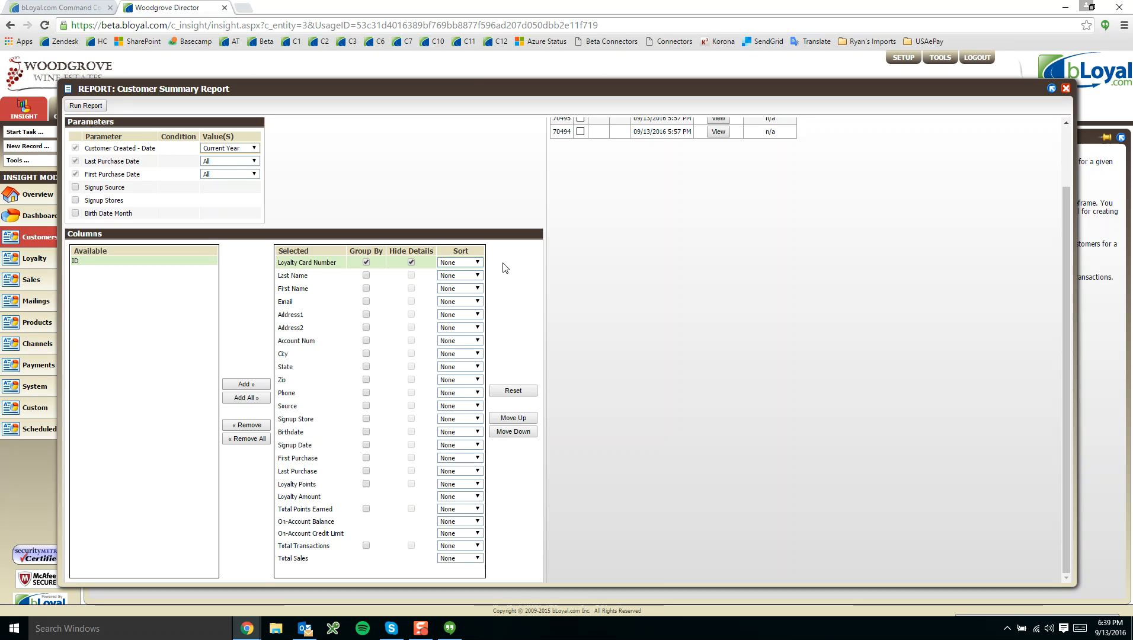
{"action": "left_click", "coordinate": [513, 394]}
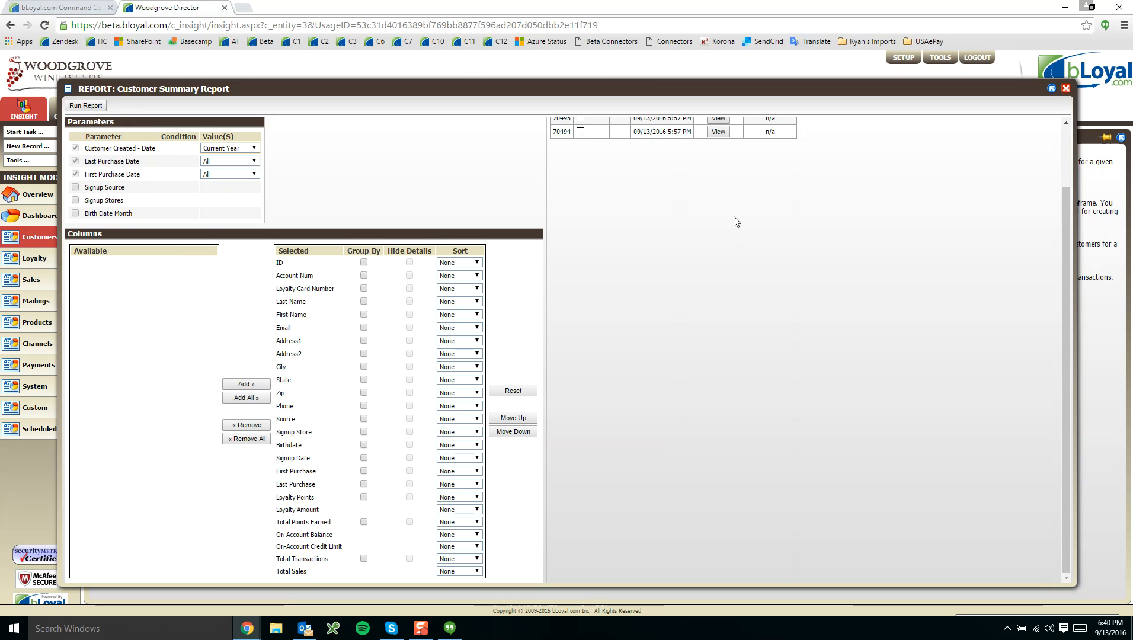
Run the Customer Summary Report and submit it as a new report.
{"action": "scroll", "coordinate": [736, 222], "scroll_direction": "up", "scroll_amount": 2}
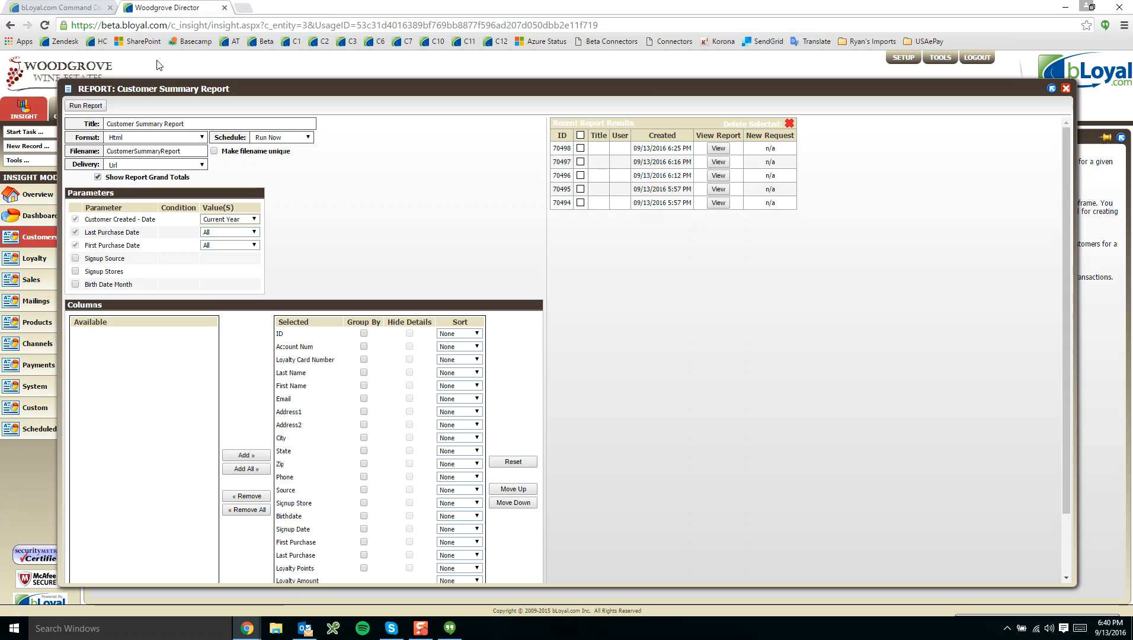
{"action": "left_click", "coordinate": [91, 106]}
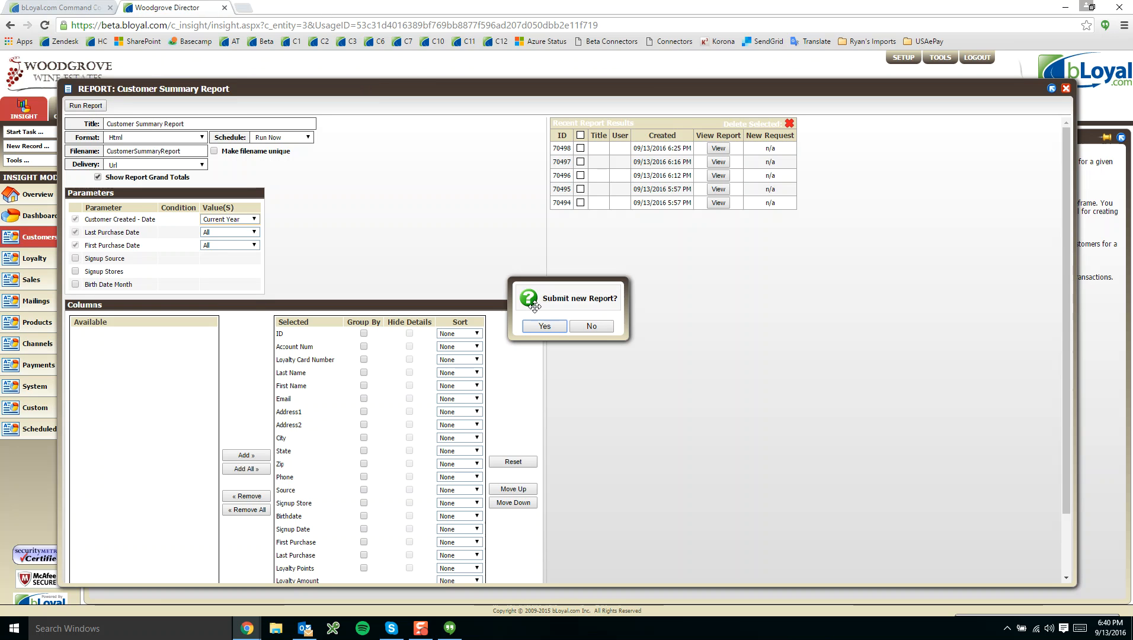
{"action": "left_click", "coordinate": [561, 329]}
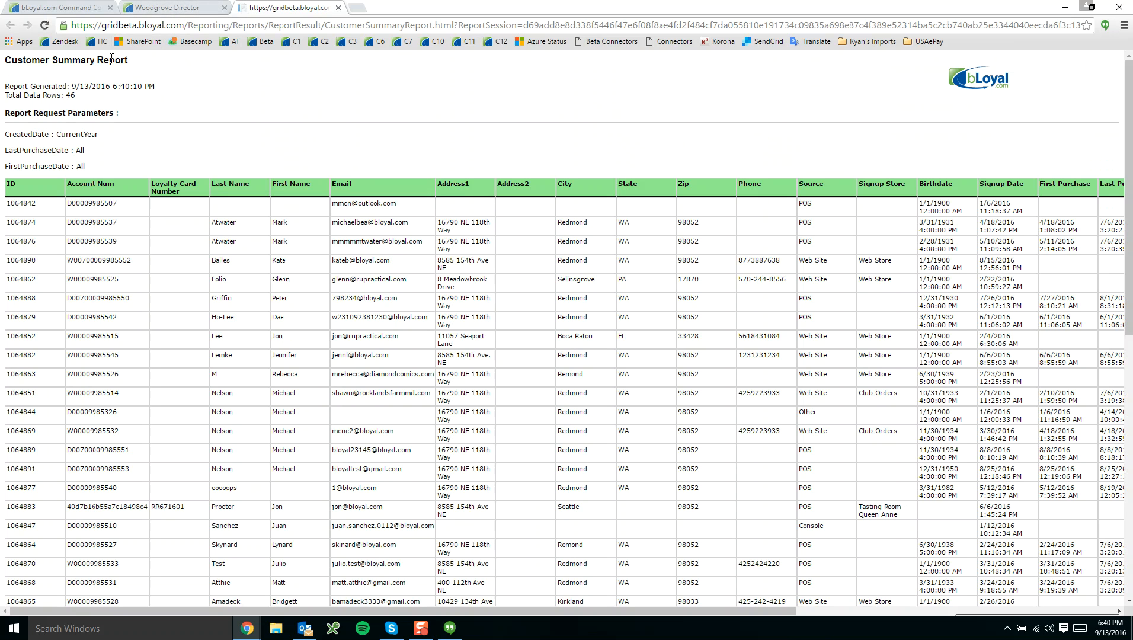
Compare the generated report's request parameters and columns with the report's settings.
{"action": "left_click", "coordinate": [128, 8]}
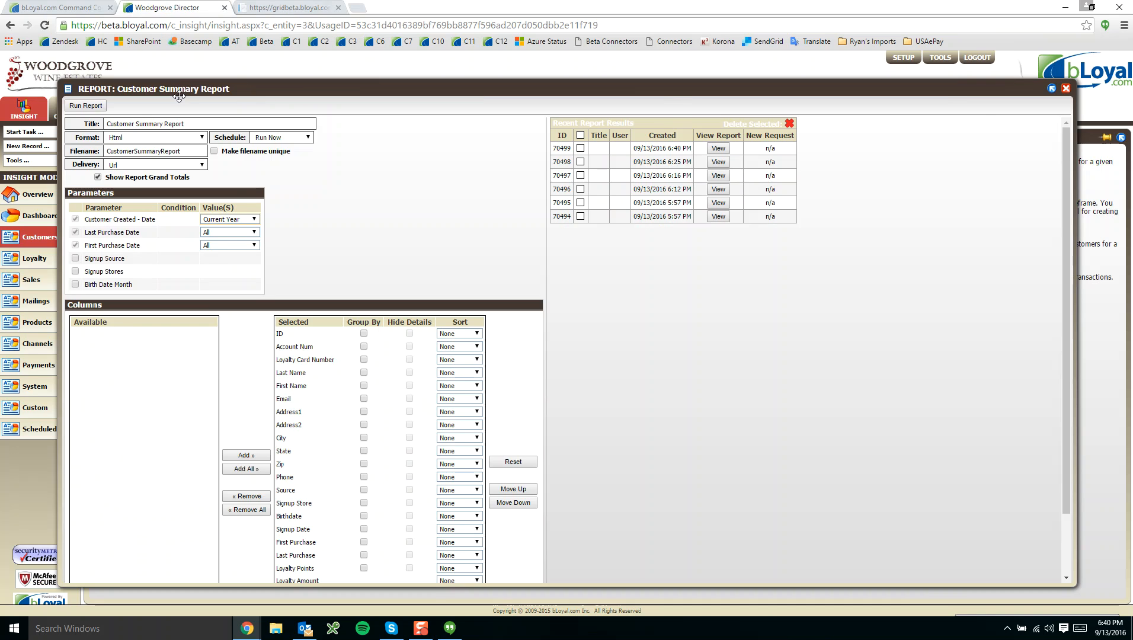
{"action": "left_click", "coordinate": [285, 7]}
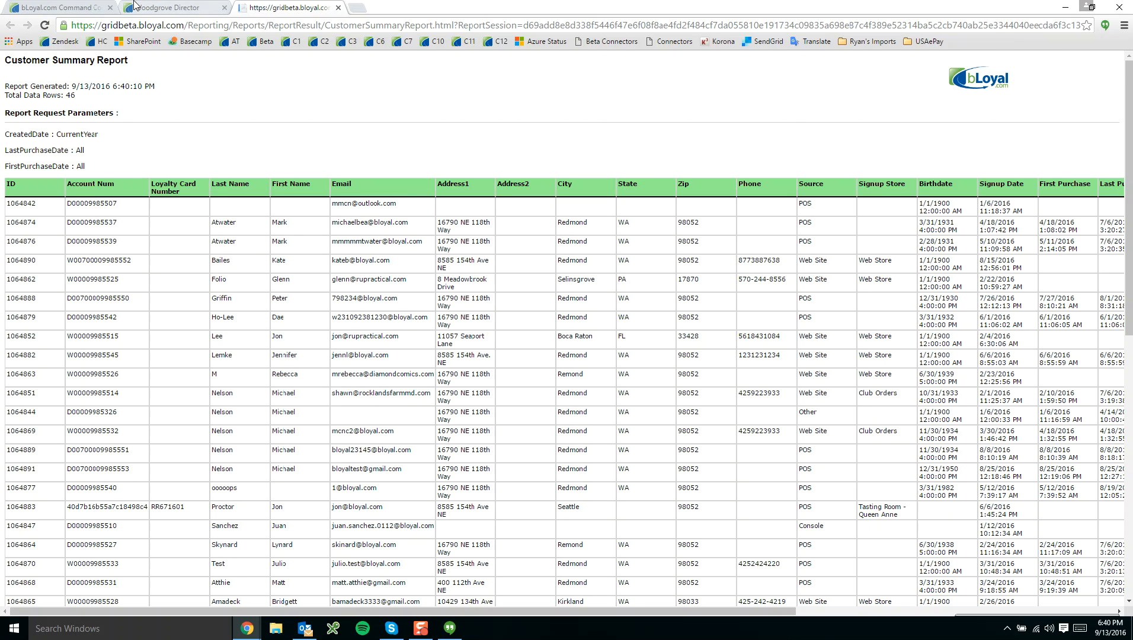
{"action": "left_click", "coordinate": [136, 6]}
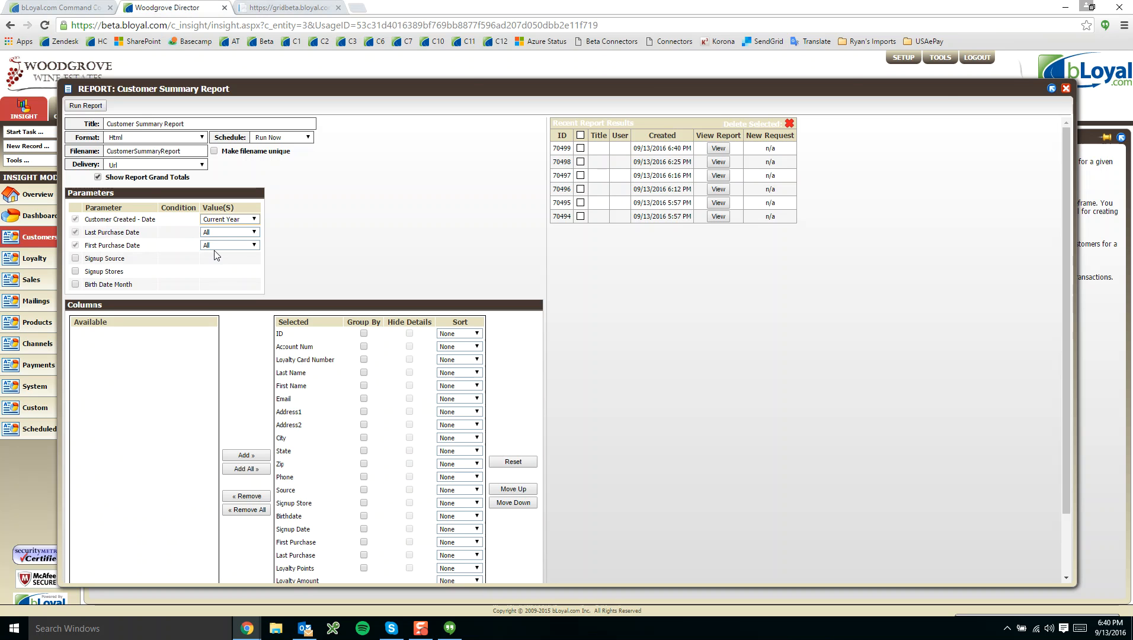
{"action": "left_click", "coordinate": [325, 9]}
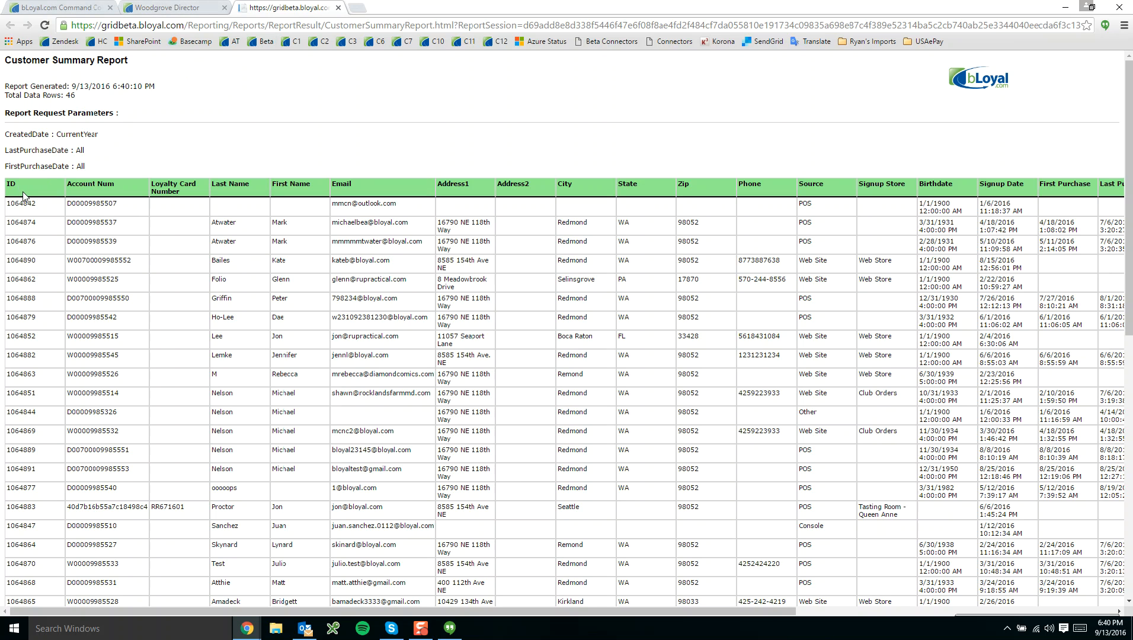
{"action": "left_click", "coordinate": [169, 7]}
{"action": "left_click", "coordinate": [280, 336]}
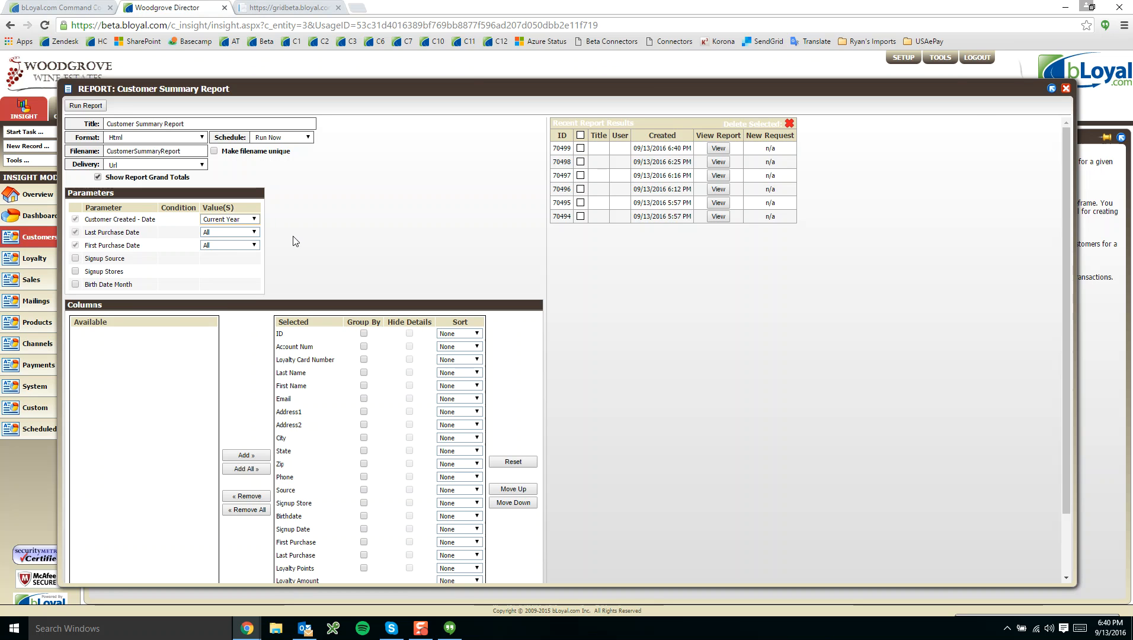
{"action": "left_click", "coordinate": [306, 7]}
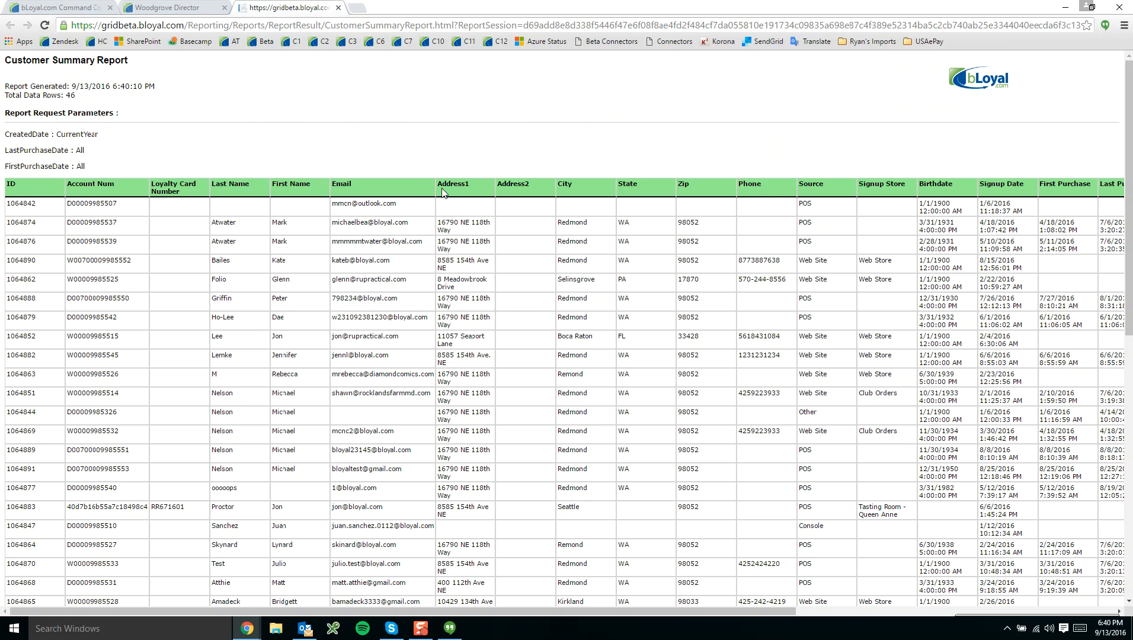
Close the report output, reopen the newest run from the recent report results, and compare it with the report settings.
{"action": "left_click", "coordinate": [339, 8]}
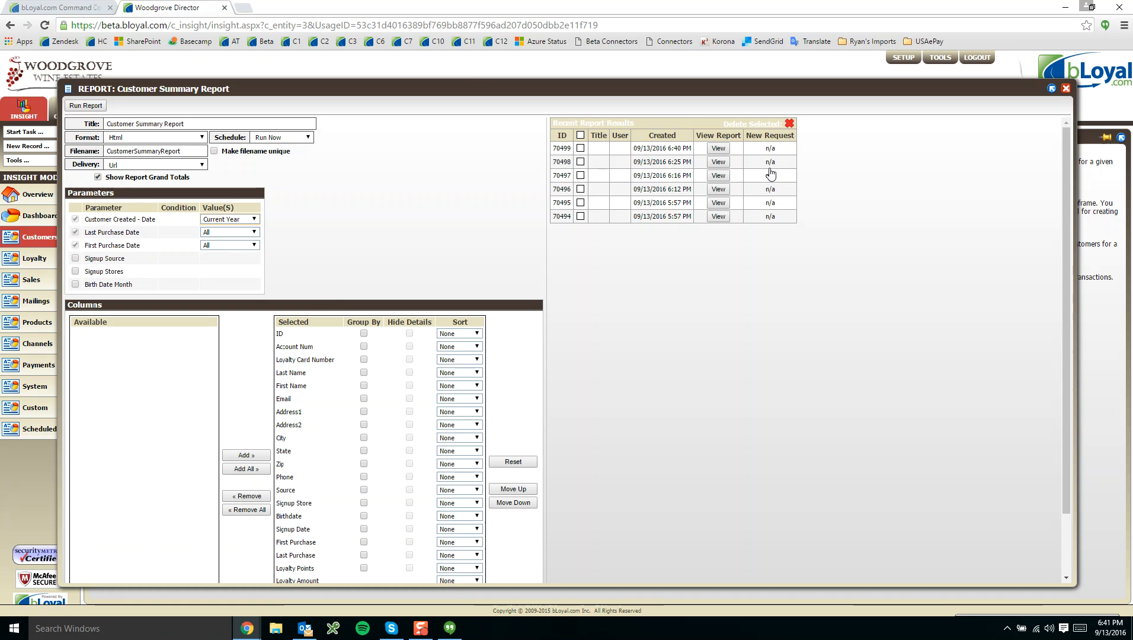
{"action": "left_click", "coordinate": [718, 149]}
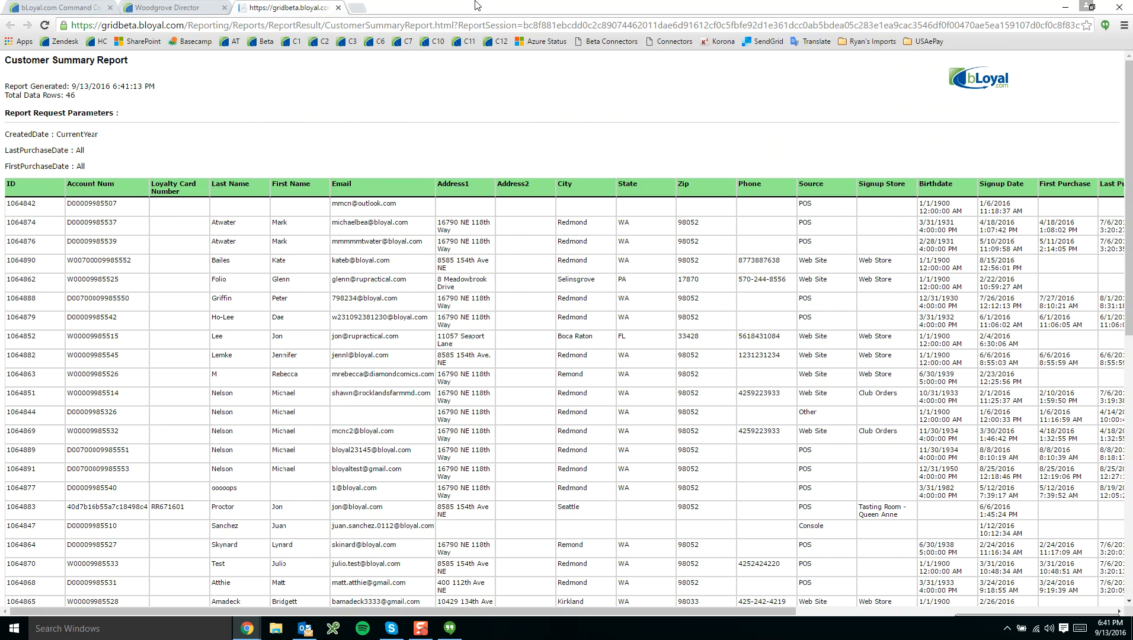
{"action": "left_click", "coordinate": [212, 6]}
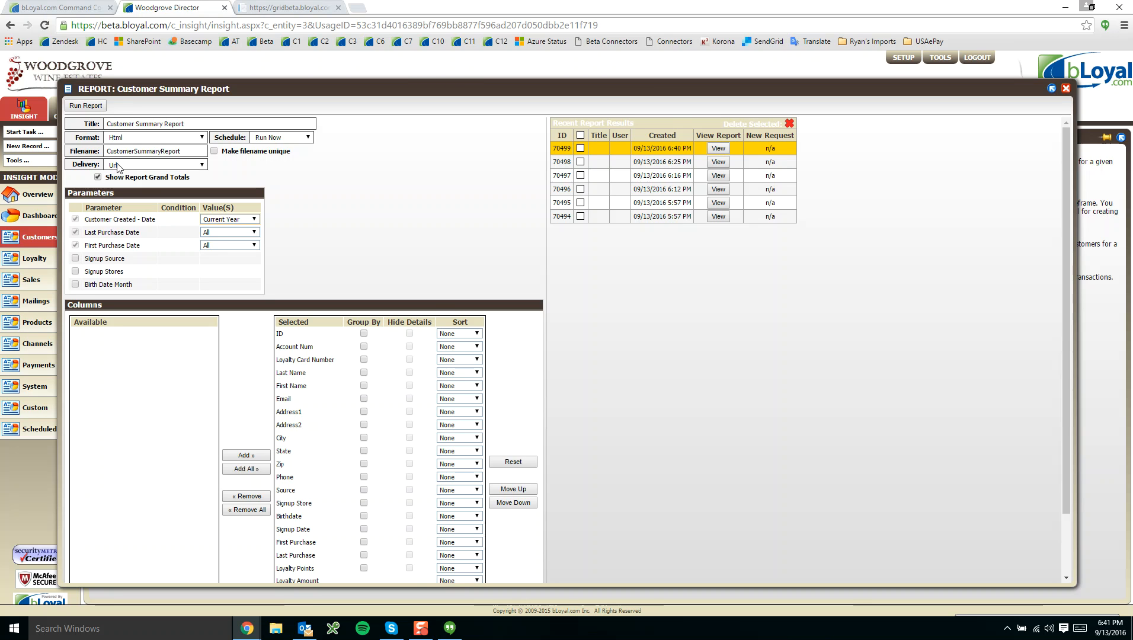
{"action": "left_click", "coordinate": [264, 5]}
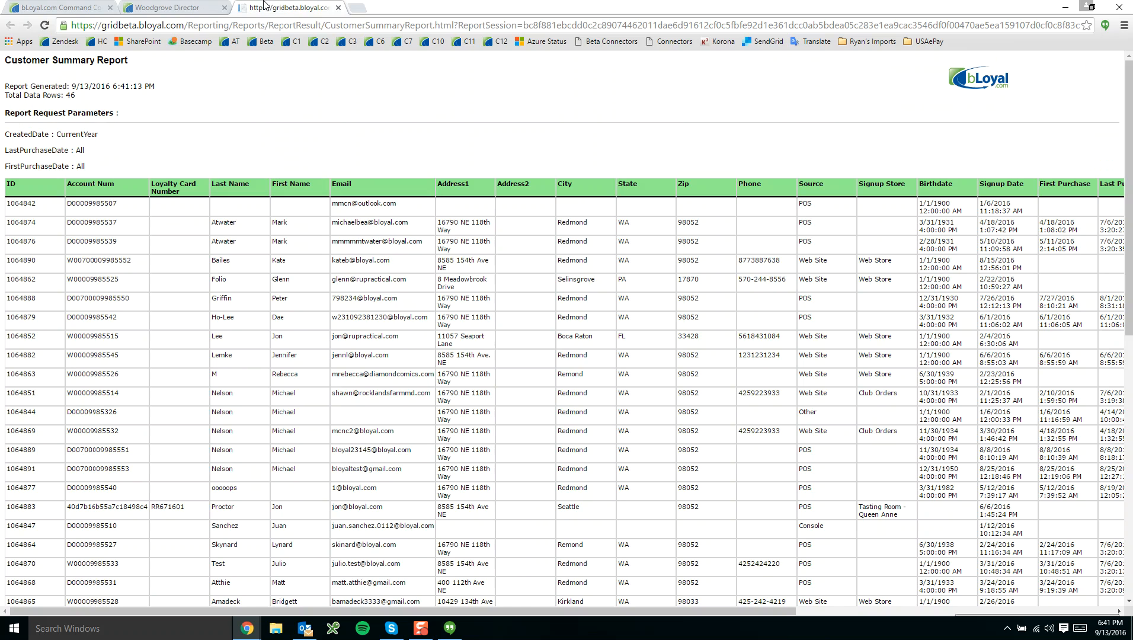
{"action": "left_click", "coordinate": [209, 6]}
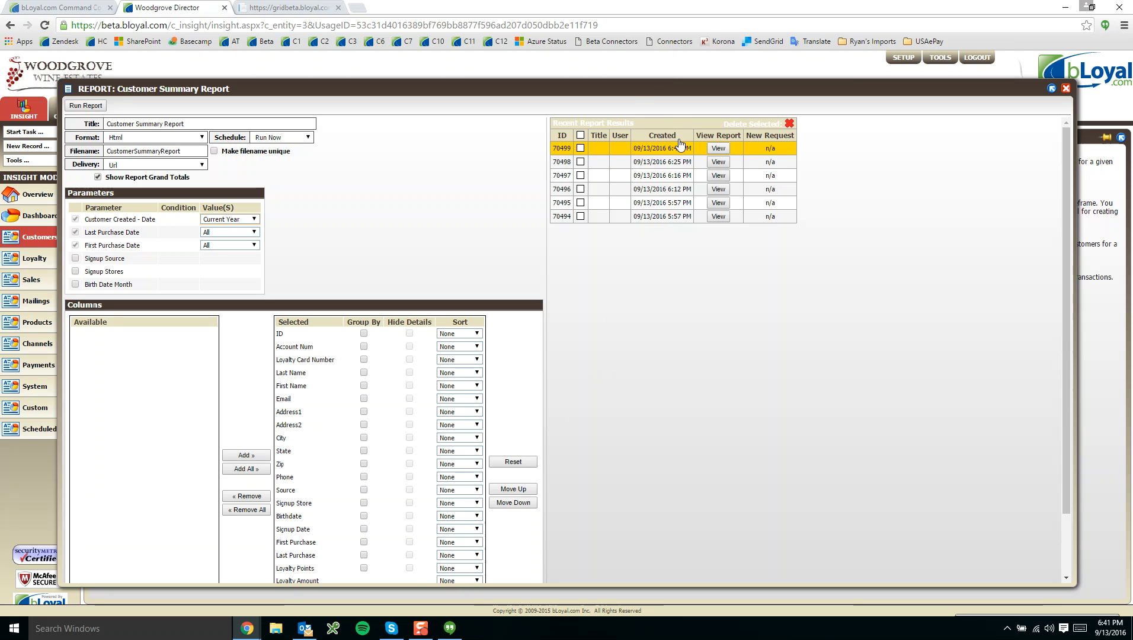
Set the report's delivery to Email and examine the available senders and the Email To and Message fields.
{"action": "left_click", "coordinate": [177, 167]}
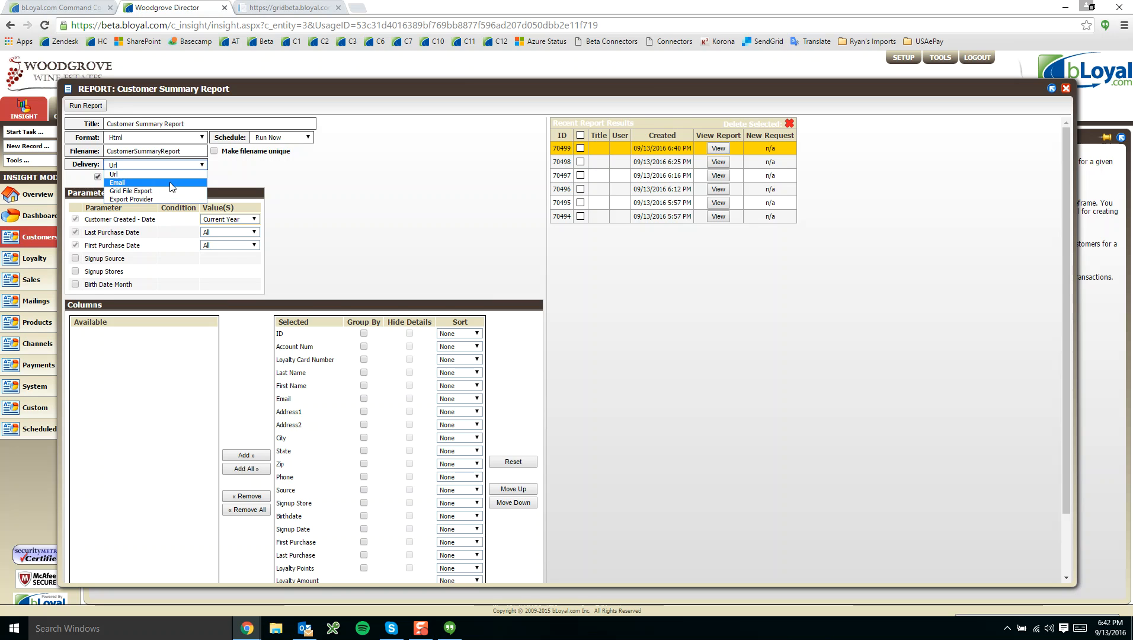
{"action": "left_click", "coordinate": [170, 183]}
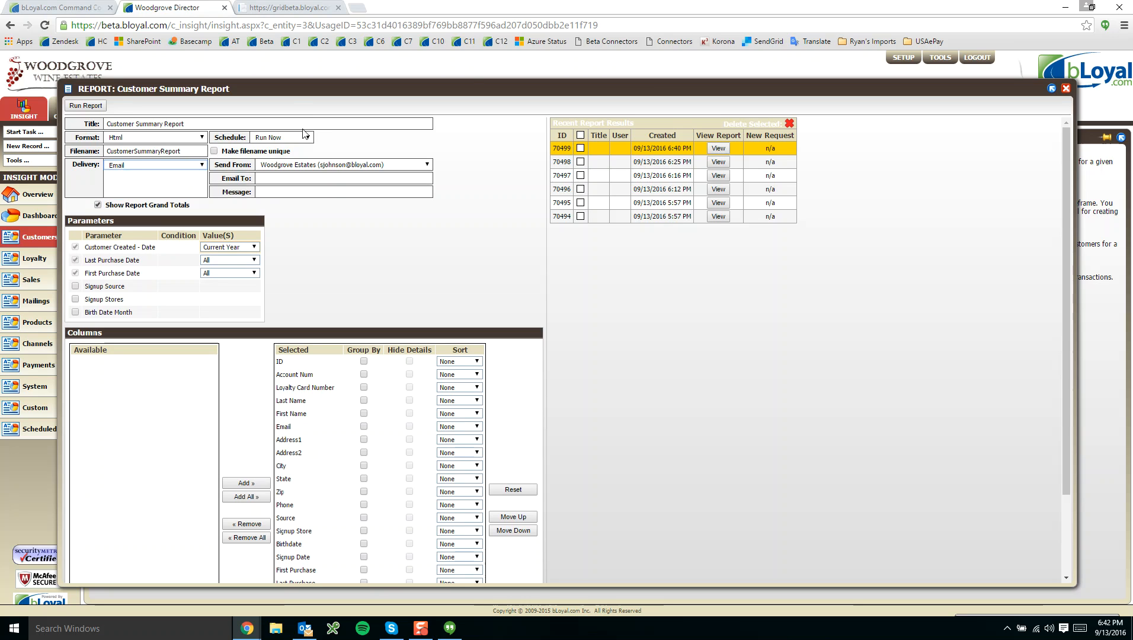
{"action": "left_click", "coordinate": [402, 166]}
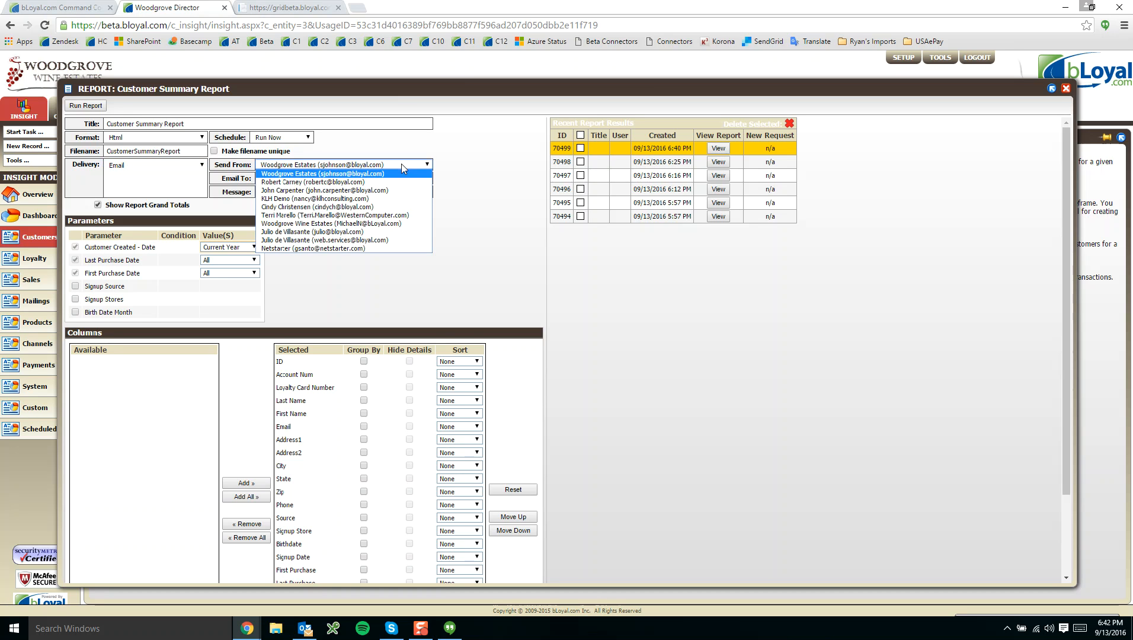
{"action": "left_click", "coordinate": [401, 164]}
{"action": "left_click", "coordinate": [381, 181]}
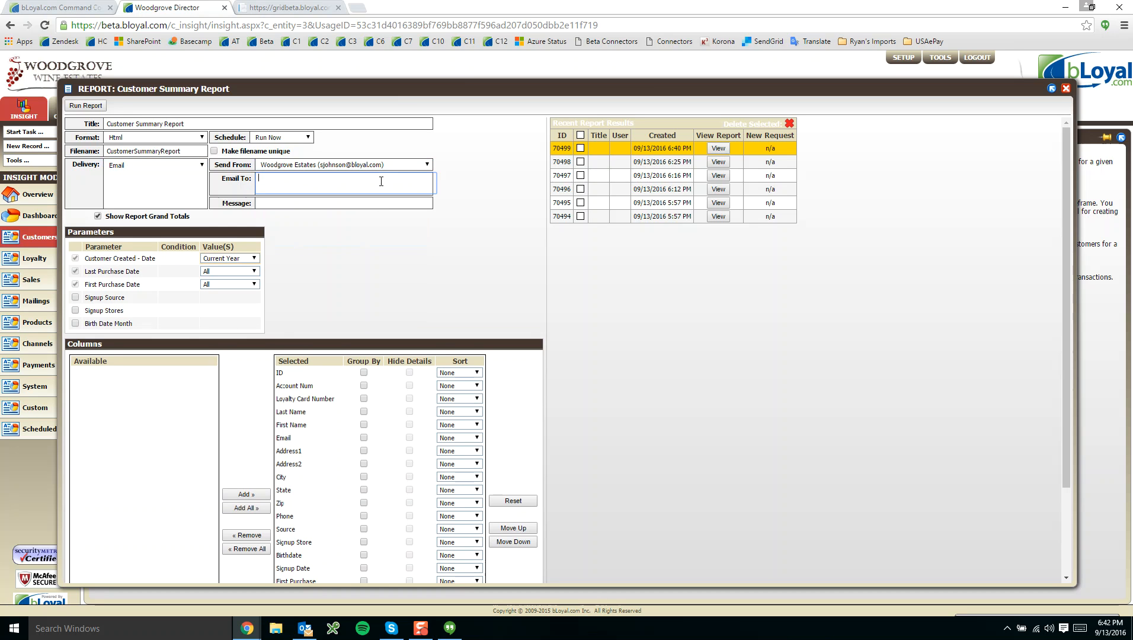
{"action": "left_click", "coordinate": [386, 206]}
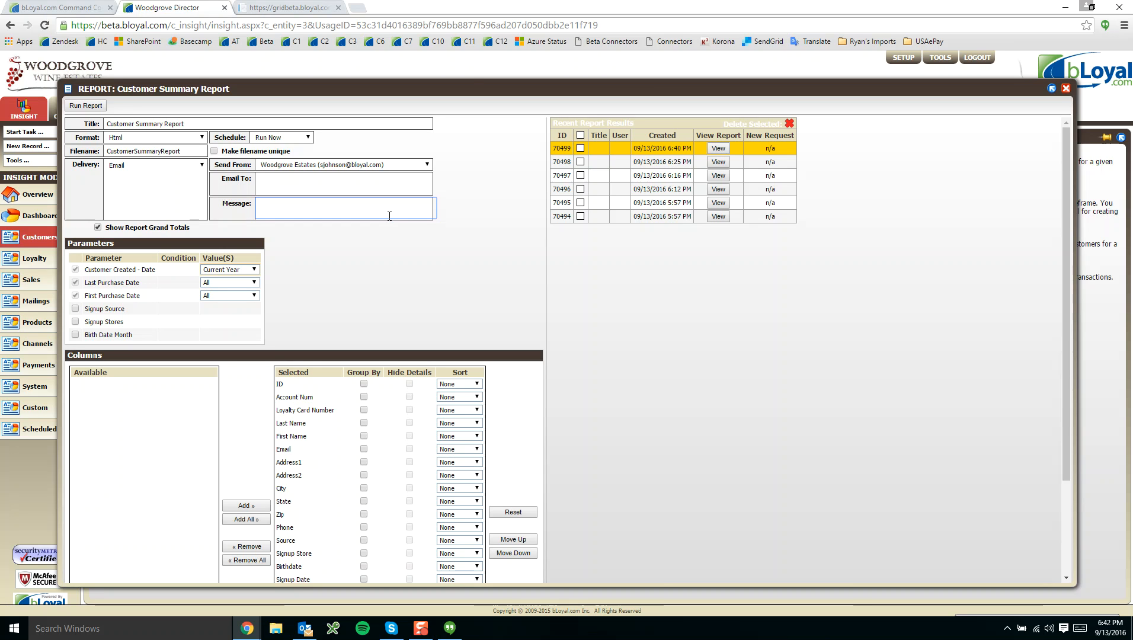
Select the web services account as the report email's sender and go through the Email To and Message fields.
{"action": "left_click", "coordinate": [425, 164]}
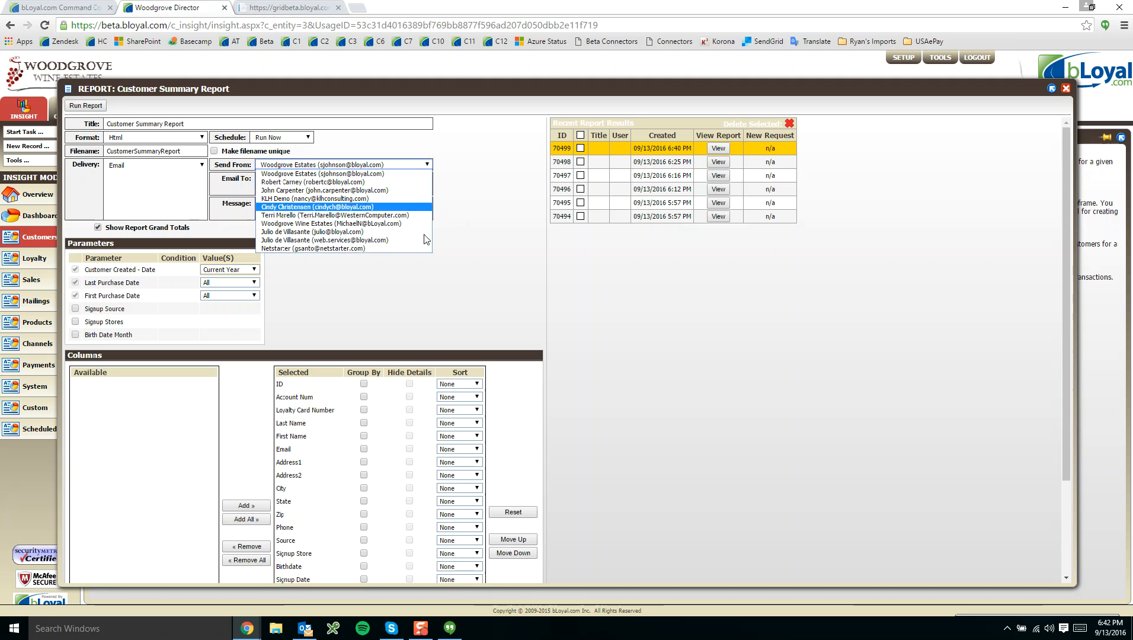
{"action": "left_click", "coordinate": [341, 241]}
{"action": "left_click", "coordinate": [326, 183]}
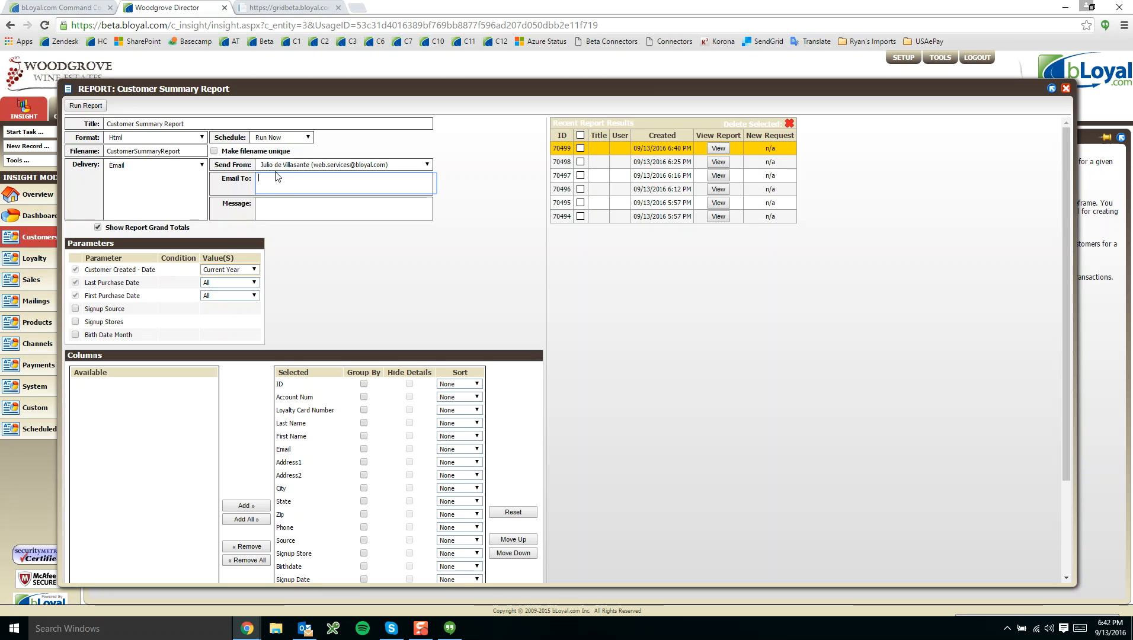
{"action": "left_click", "coordinate": [379, 209]}
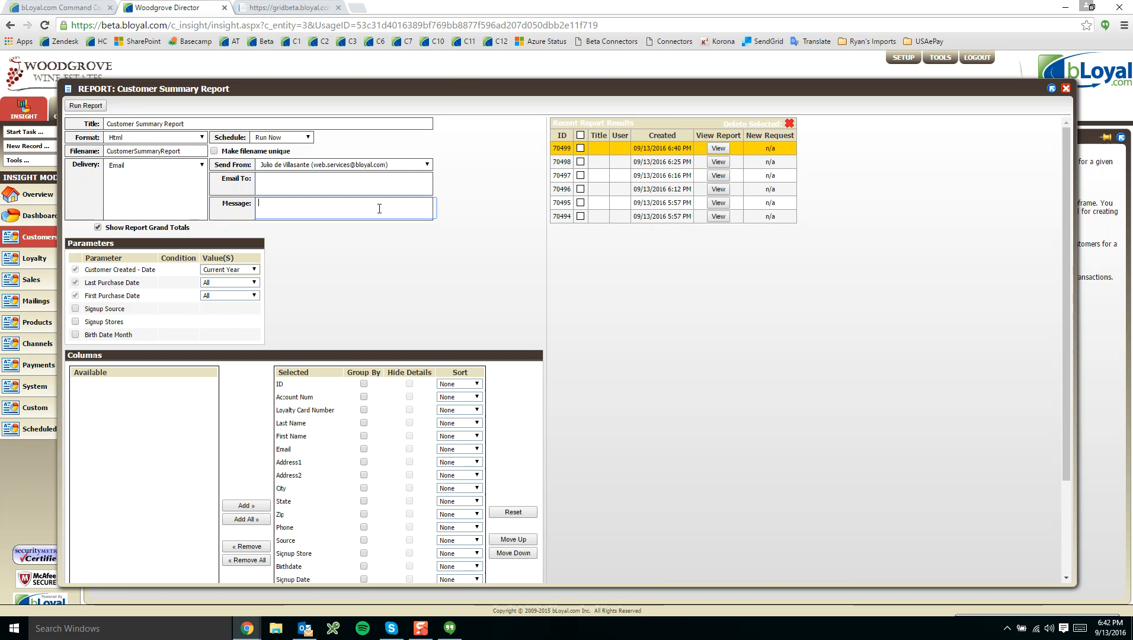
Set the report's format to Excel and its delivery to Grid File Export.
{"action": "left_click", "coordinate": [166, 140]}
{"action": "left_click", "coordinate": [155, 157]}
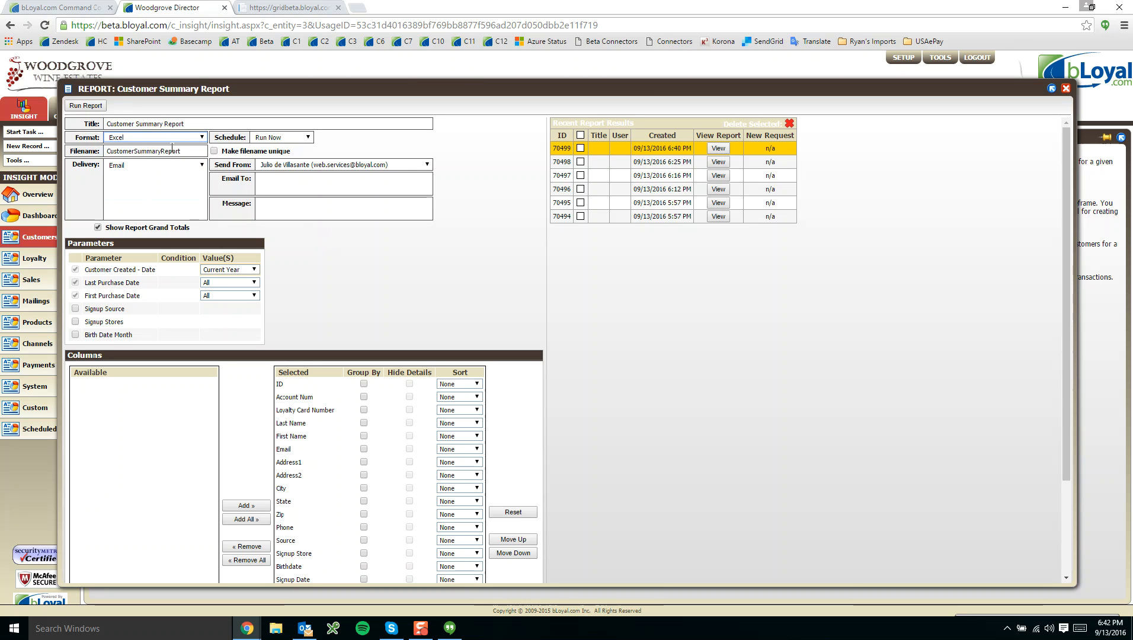
{"action": "left_click", "coordinate": [202, 165]}
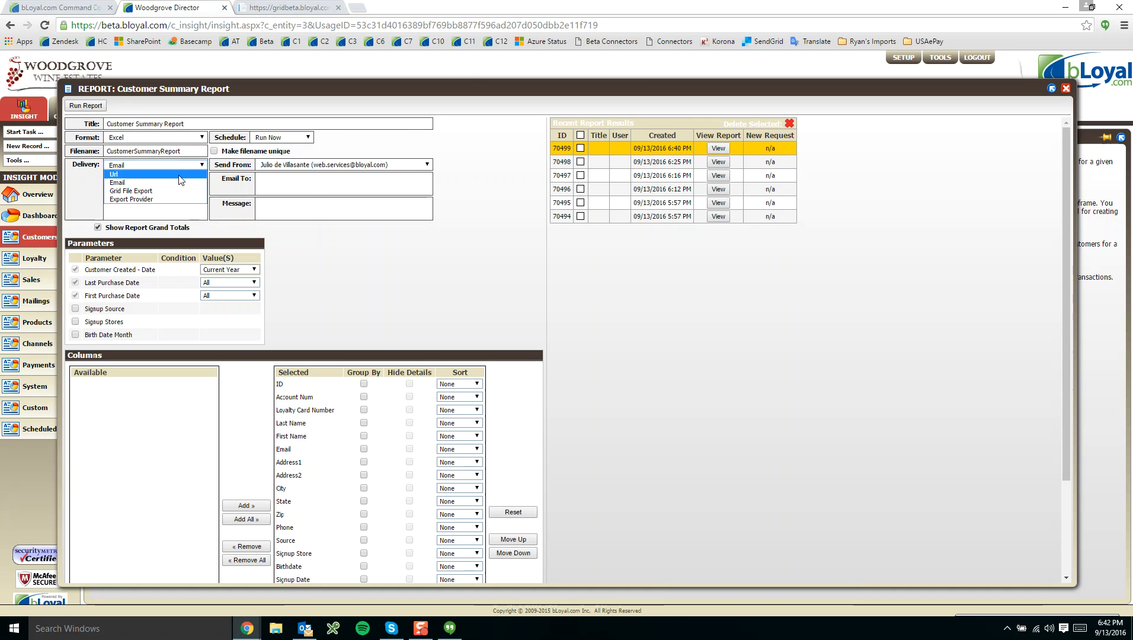
{"action": "left_click", "coordinate": [171, 195]}
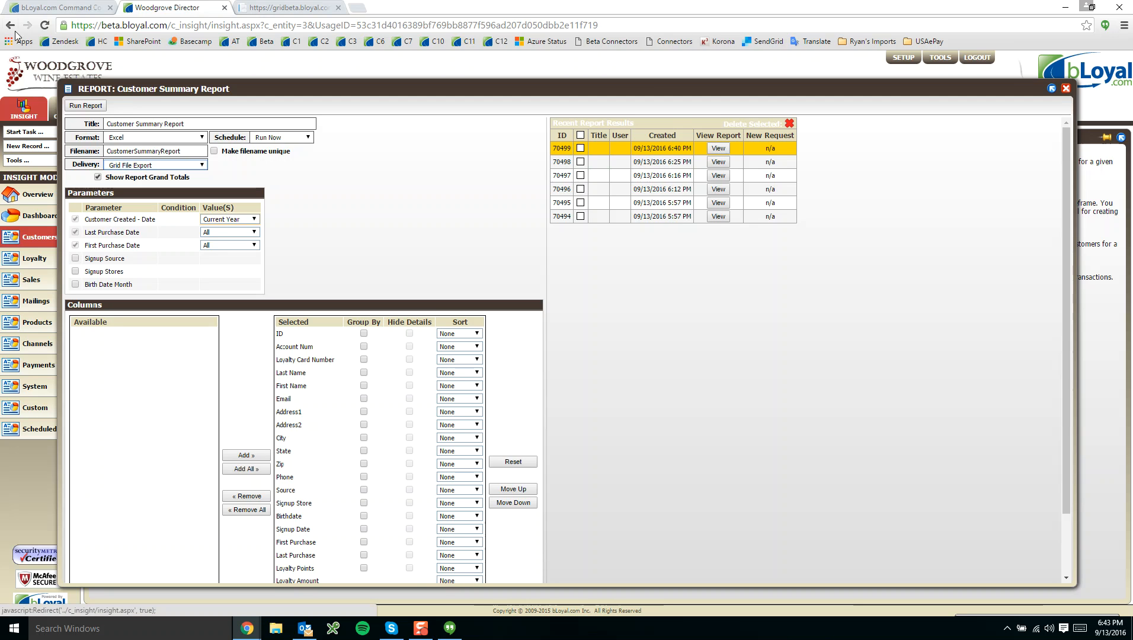
Examine the available schedule options and close the Customer Summary Report, discarding the uncommitted changes.
{"action": "left_click", "coordinate": [295, 143]}
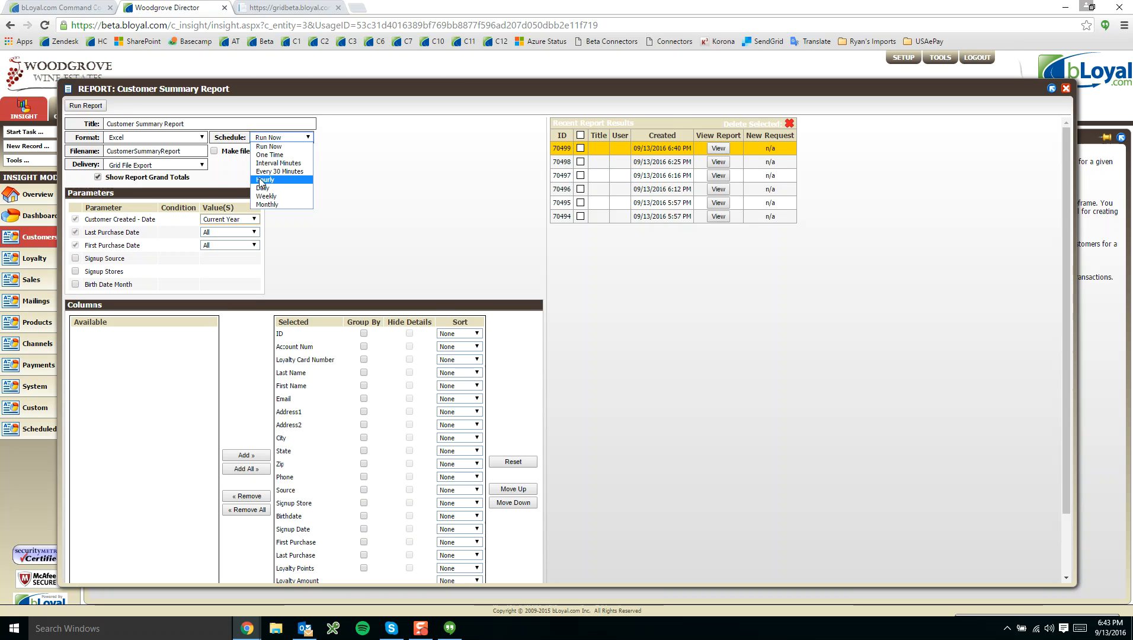
{"action": "left_click", "coordinate": [214, 182]}
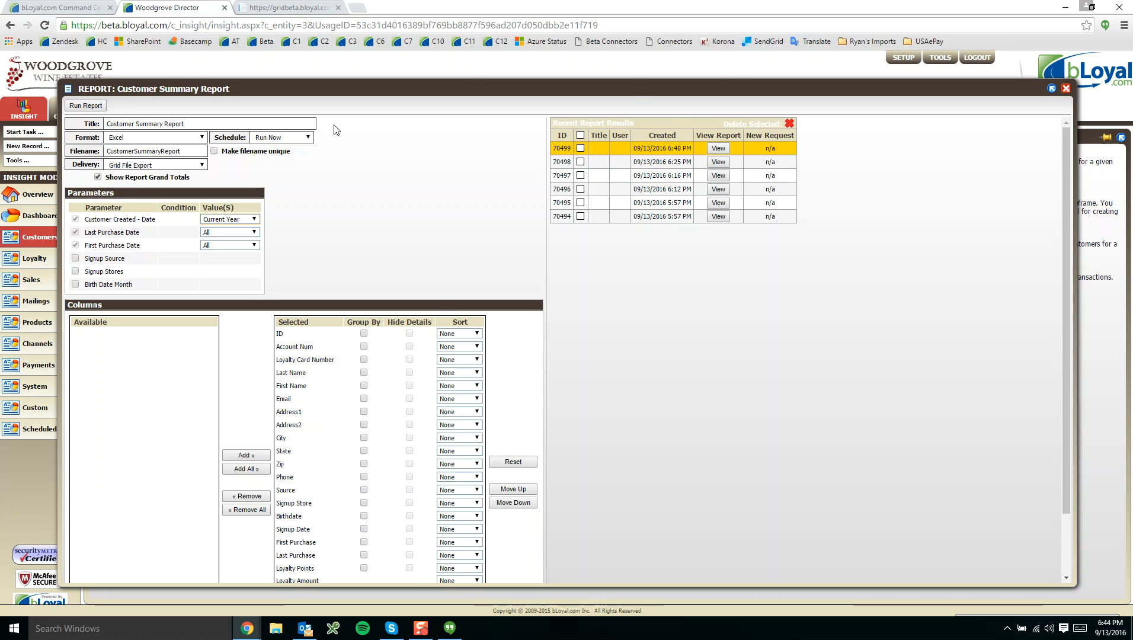
{"action": "left_click", "coordinate": [1066, 89]}
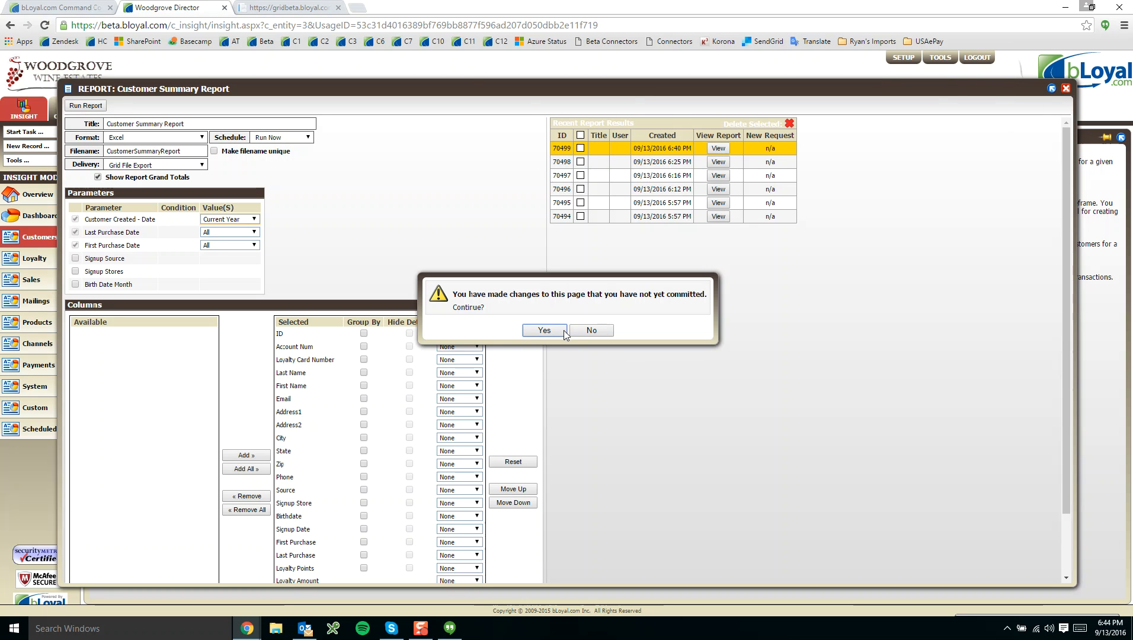
{"action": "left_click", "coordinate": [537, 331]}
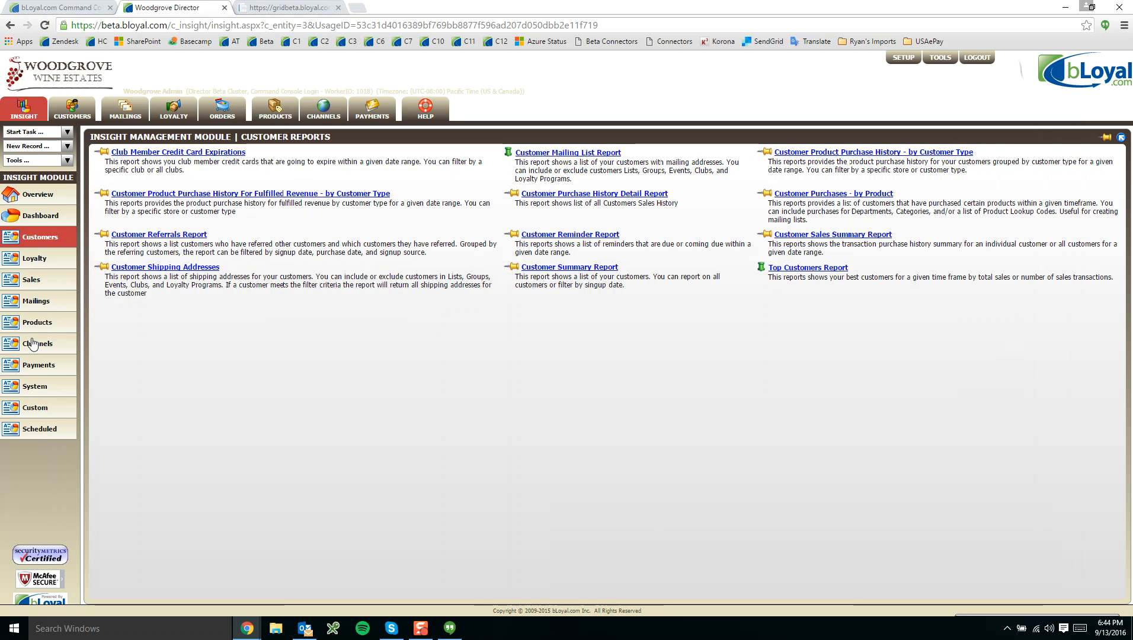
Review the Insight module's scheduled reports with their status and next run times, and open the custom reports.
{"action": "left_click", "coordinate": [21, 106]}
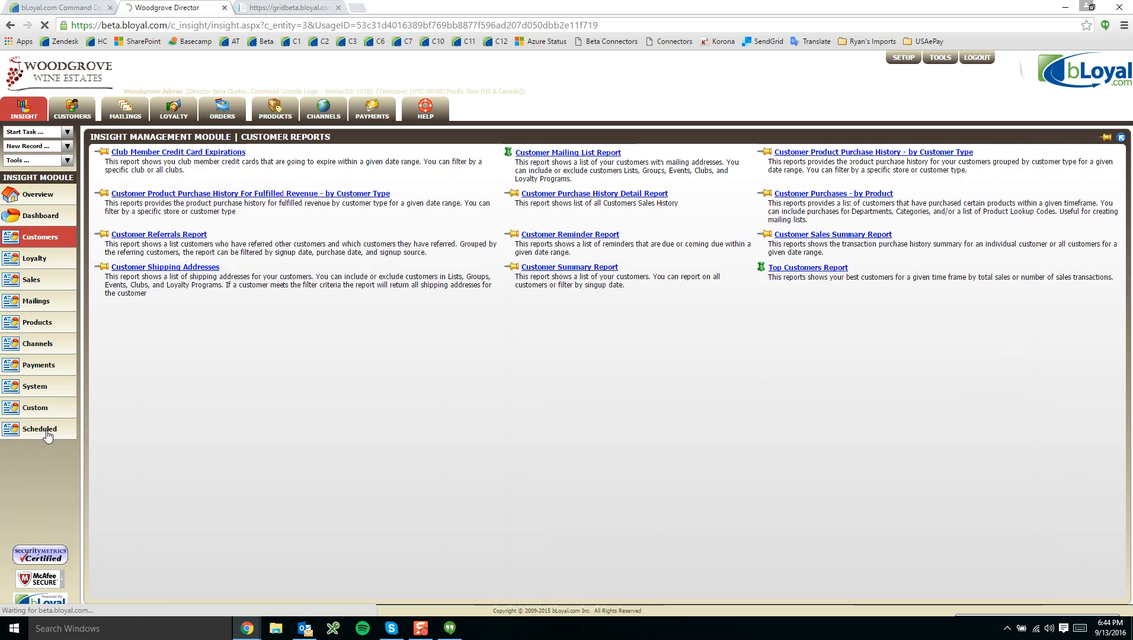
{"action": "left_click", "coordinate": [40, 429]}
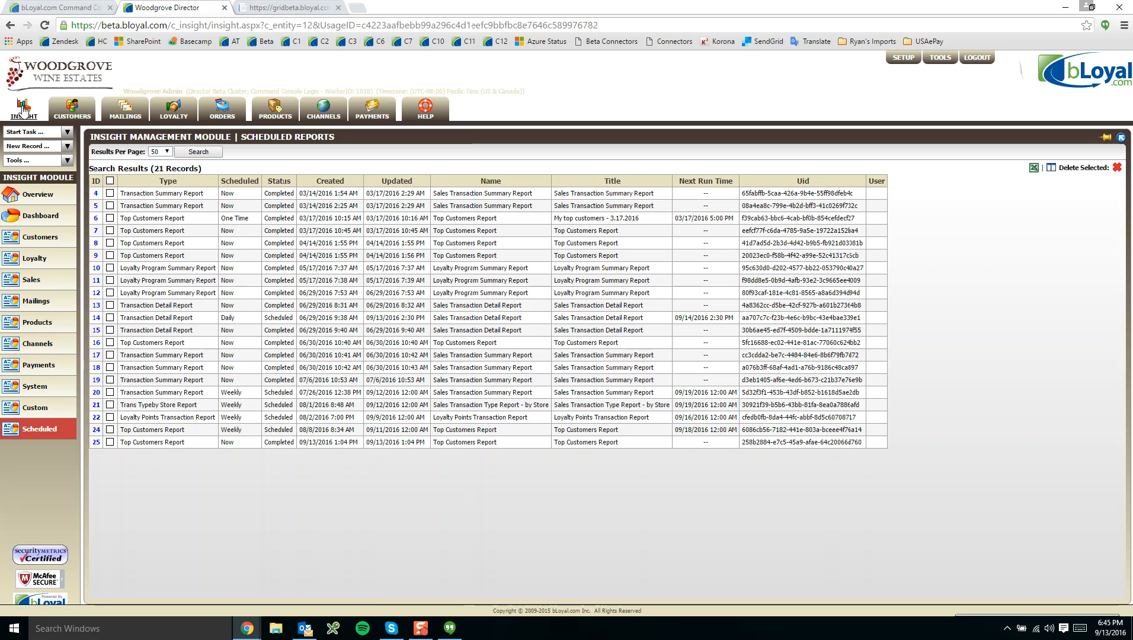
{"action": "left_click", "coordinate": [46, 409]}
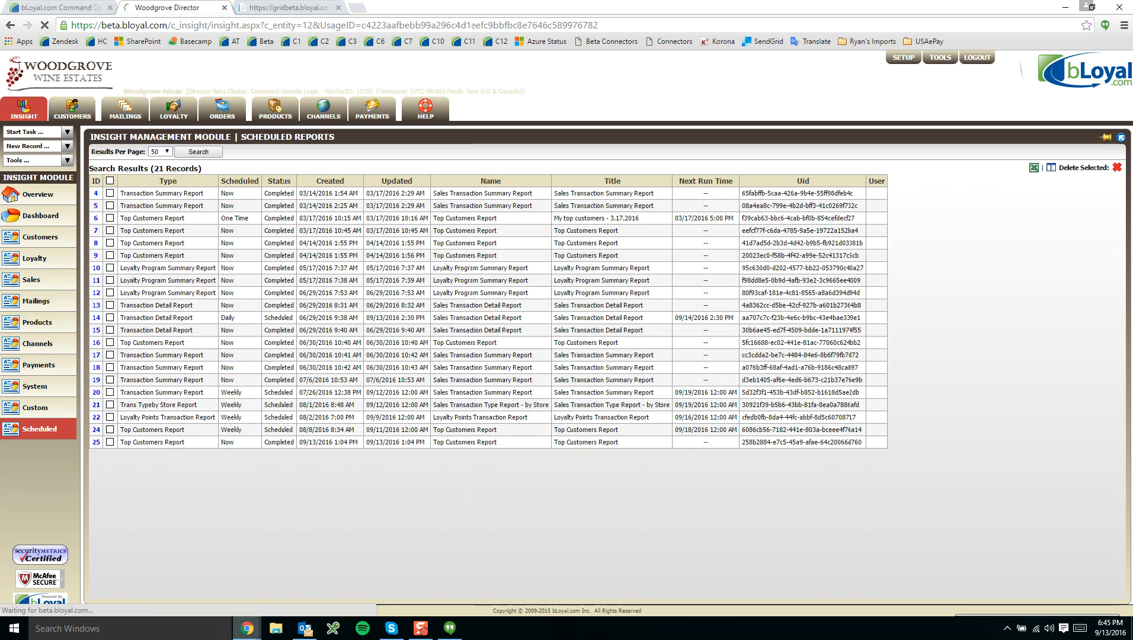